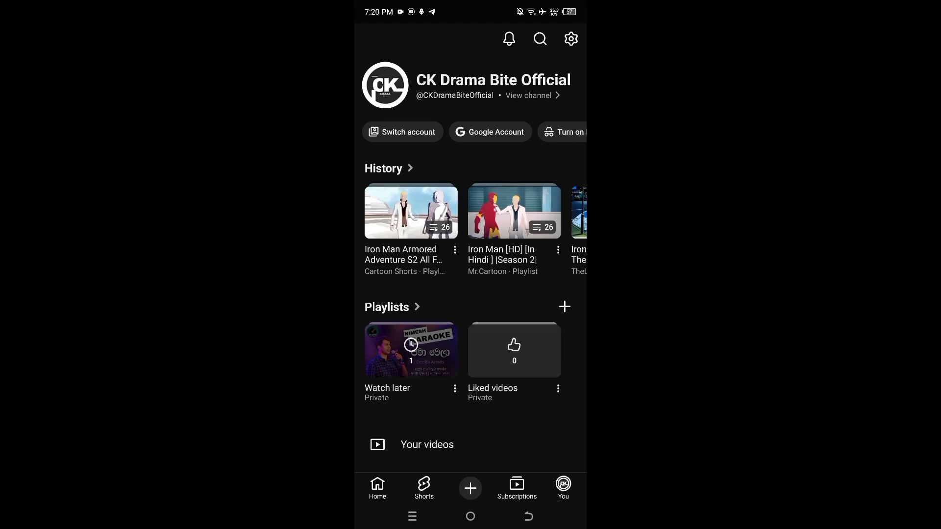
# - Open the Iron Man Armored Adventure S2 playlist from the watch history and play the season 2 episode 14 video
pyautogui.click(411, 212)
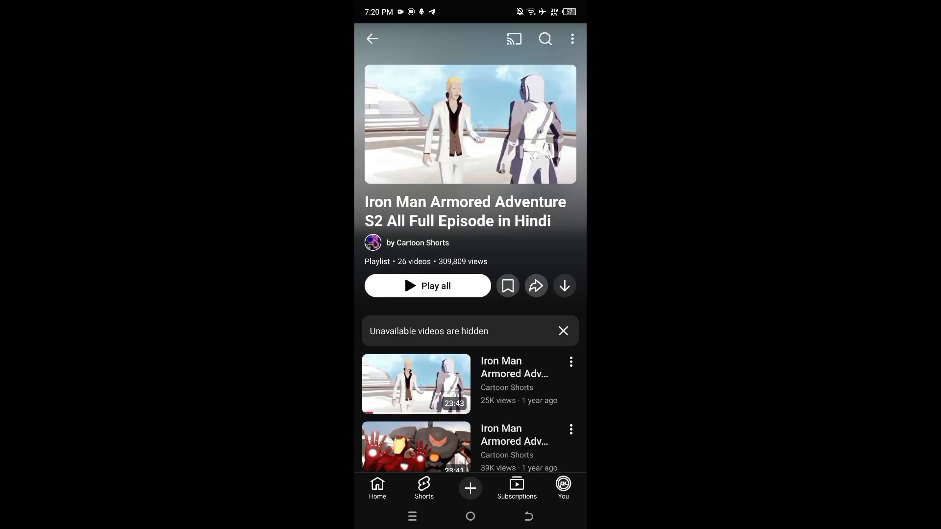
pyautogui.scroll(-10, 471, 265)
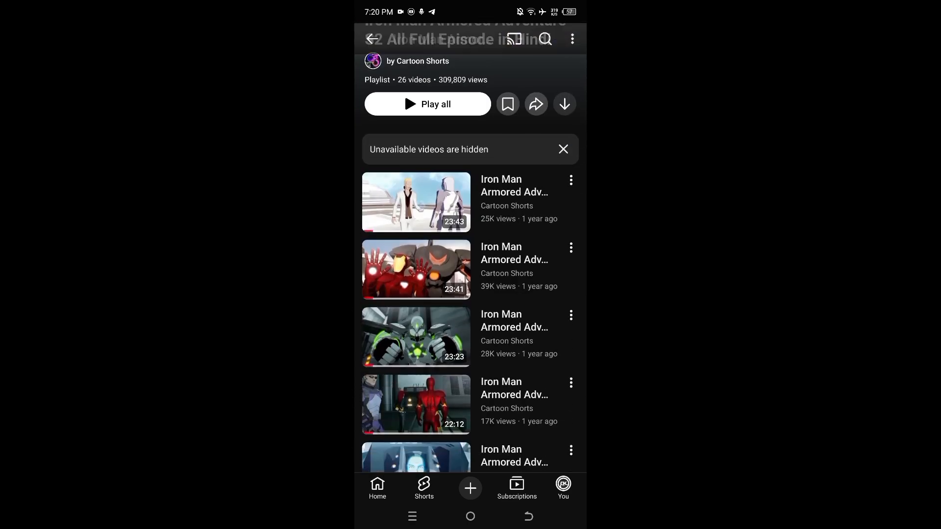
pyautogui.scroll(-4, 470, 264)
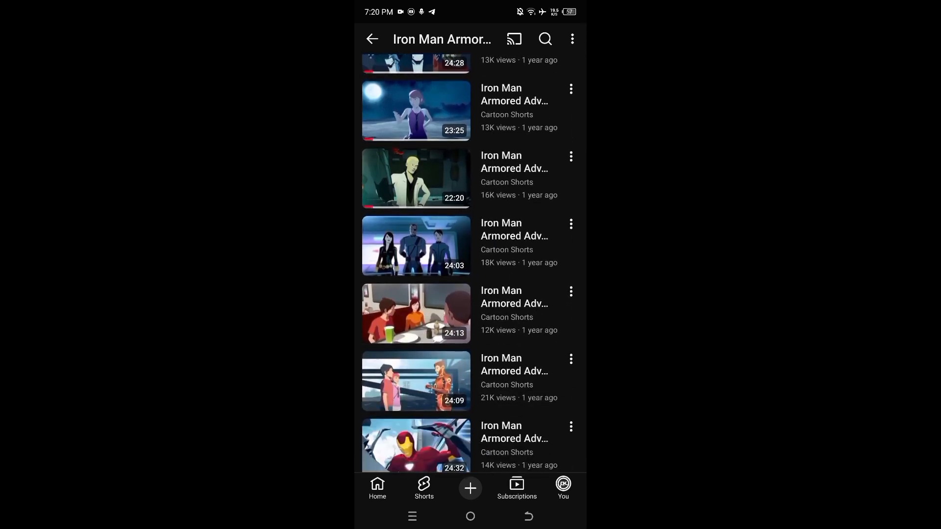
pyautogui.click(470, 112)
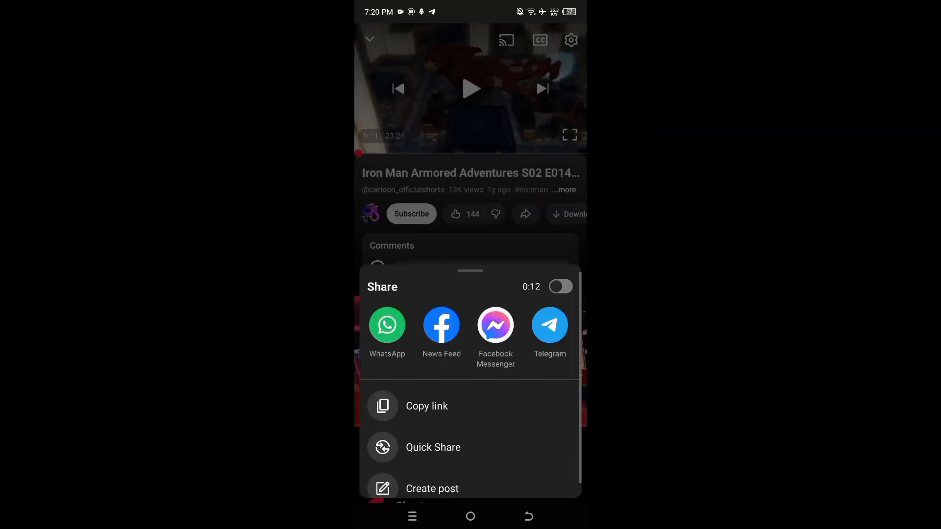
# - Share the episode 14 video to Snaptube through the full list of sharing apps
pyautogui.hscroll(5, 471, 325)
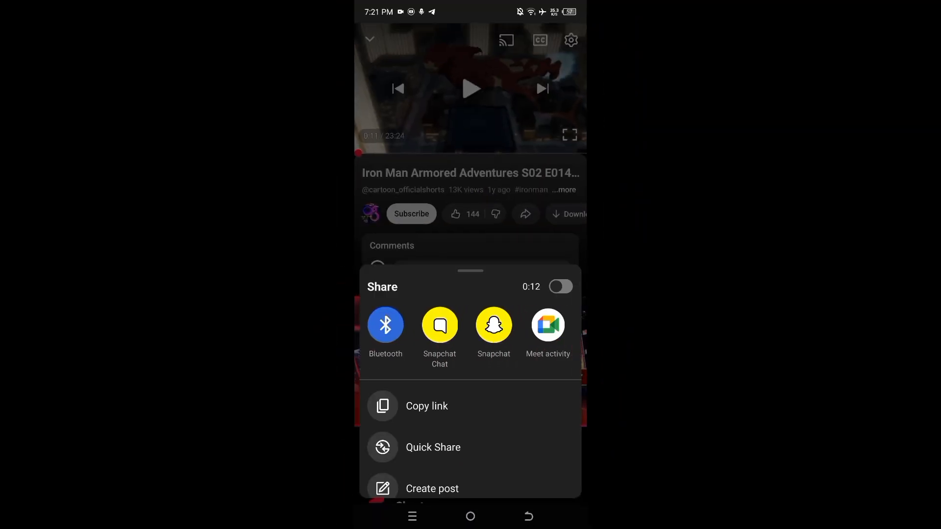
pyautogui.hscroll(5, 471, 325)
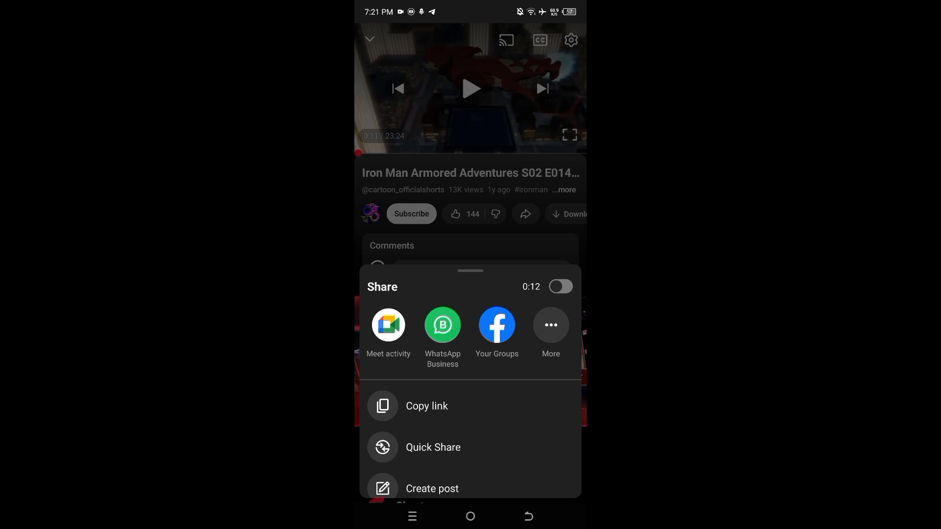
pyautogui.press('Escape')
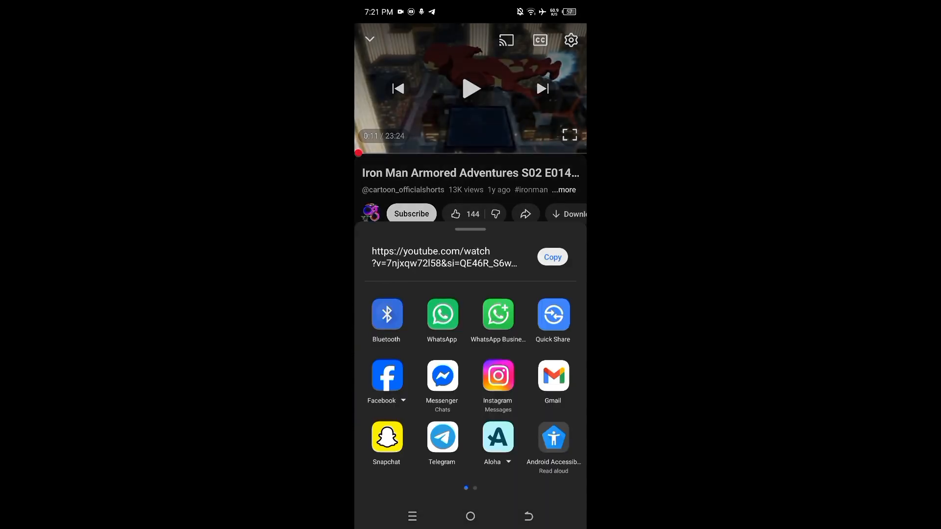
pyautogui.hscroll(3, 471, 385)
pyautogui.hscroll(-3, 470, 386)
pyautogui.hscroll(3, 471, 386)
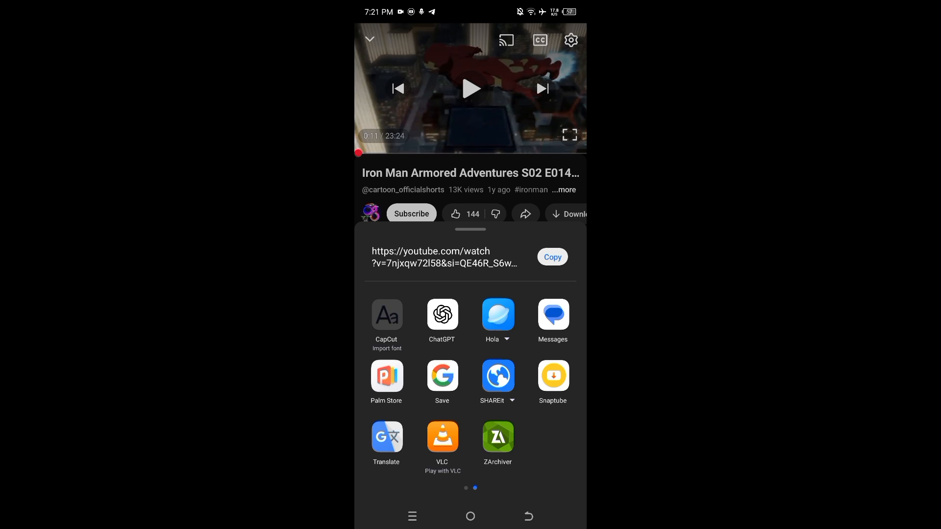
pyautogui.click(554, 376)
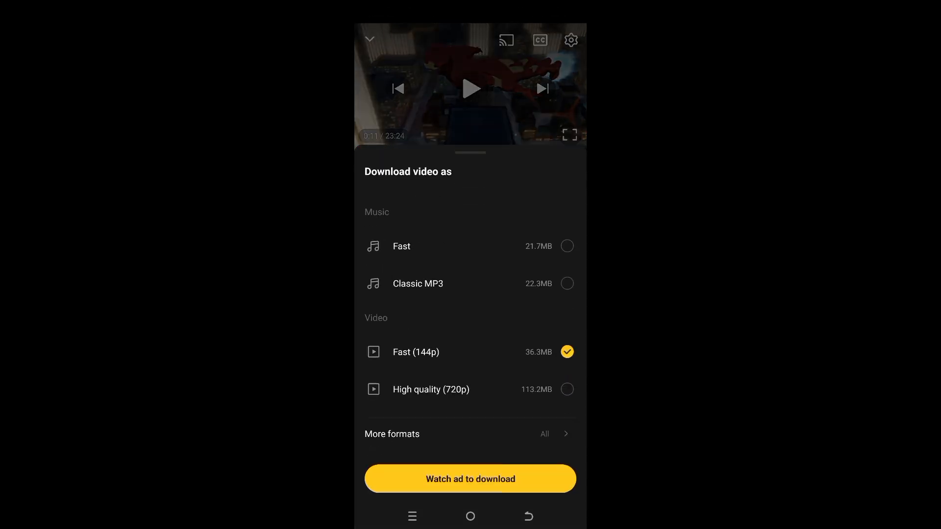
# - Choose High quality (720p) from the additional formats, check the subtitle options, and start the video download
pyautogui.click(466, 434)
pyautogui.scroll(-4, 471, 265)
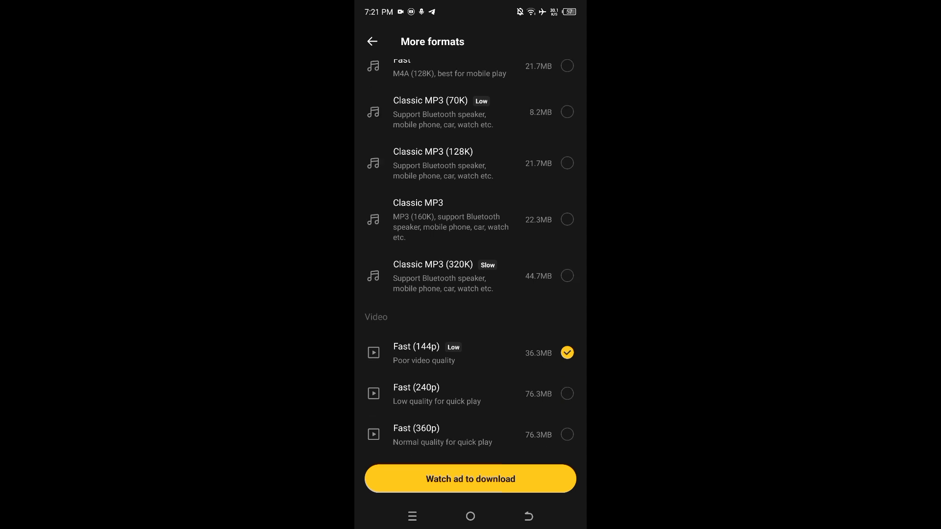
pyautogui.click(470, 403)
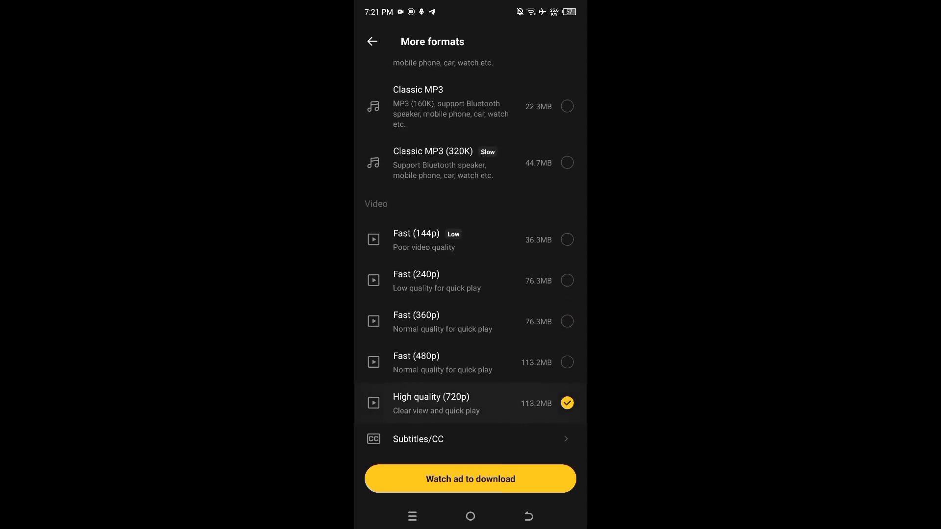
pyautogui.click(418, 439)
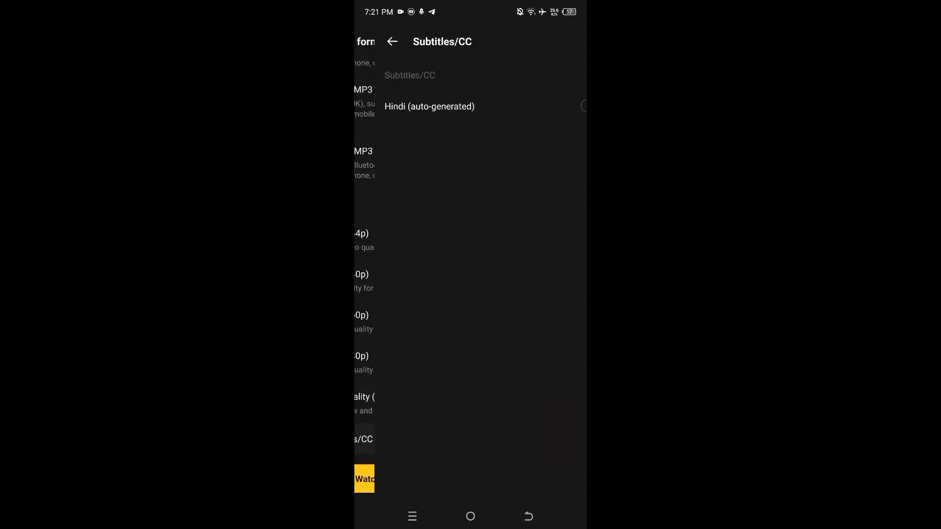
pyautogui.click(529, 517)
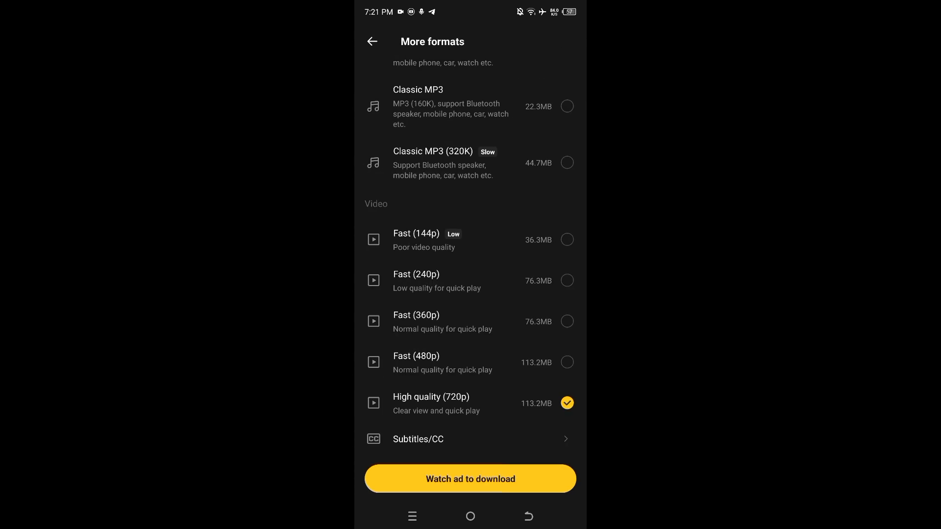
pyautogui.click(471, 478)
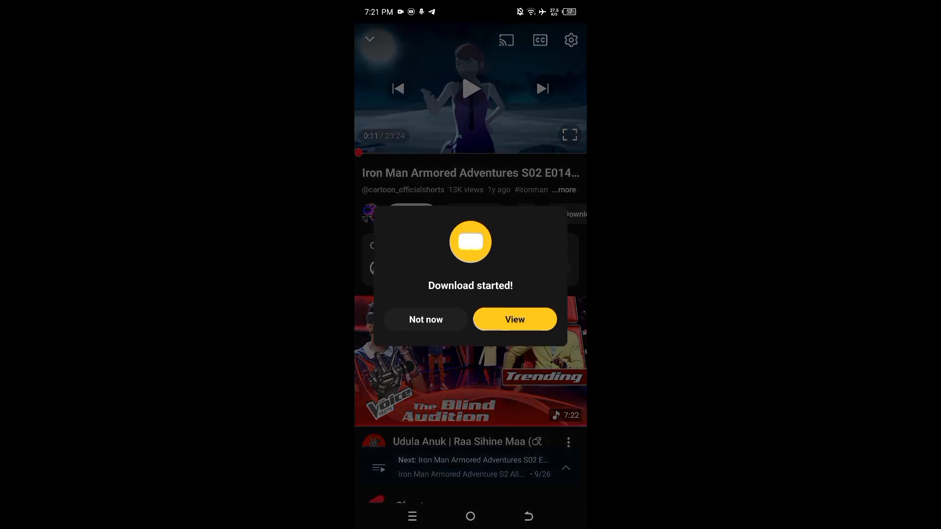
# - View the started download and look through the list of downloads in progress
pyautogui.click(515, 319)
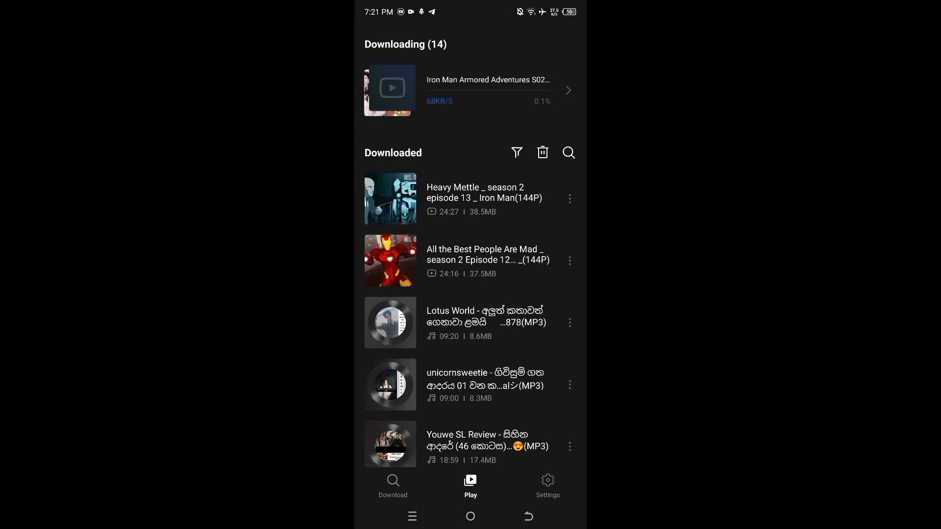
pyautogui.click(491, 90)
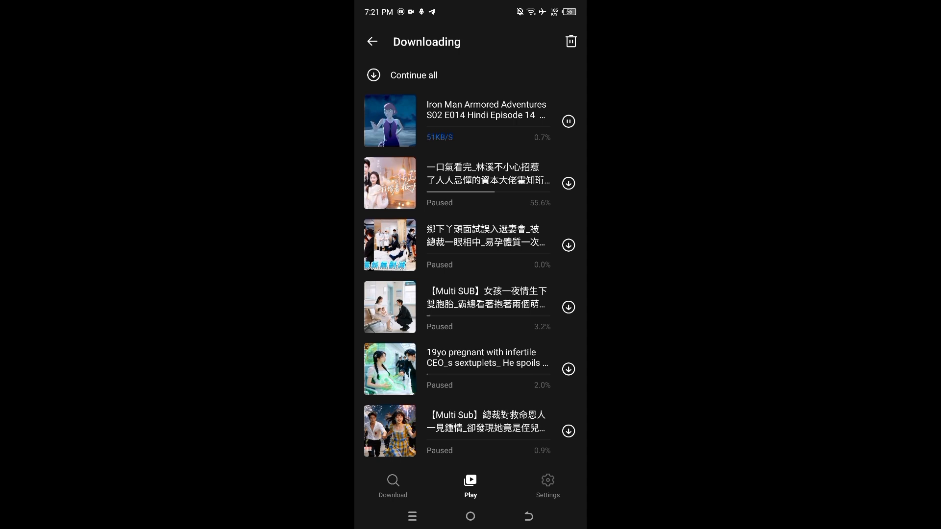
pyautogui.scroll(-3, 470, 277)
pyautogui.scroll(3, 470, 277)
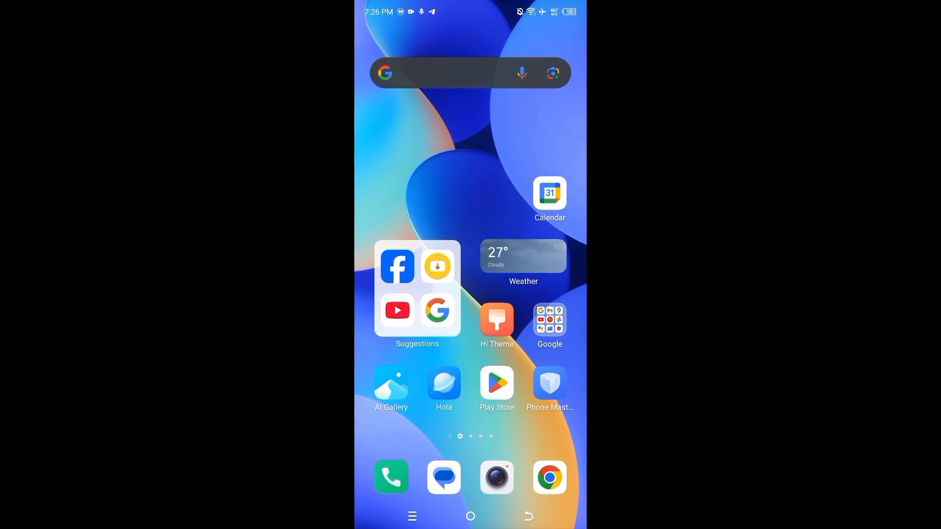
# - Search Google for "english subtitles to sinhala translation" from the home screen and open the subtitlestranslator.com result
pyautogui.click(441, 73)
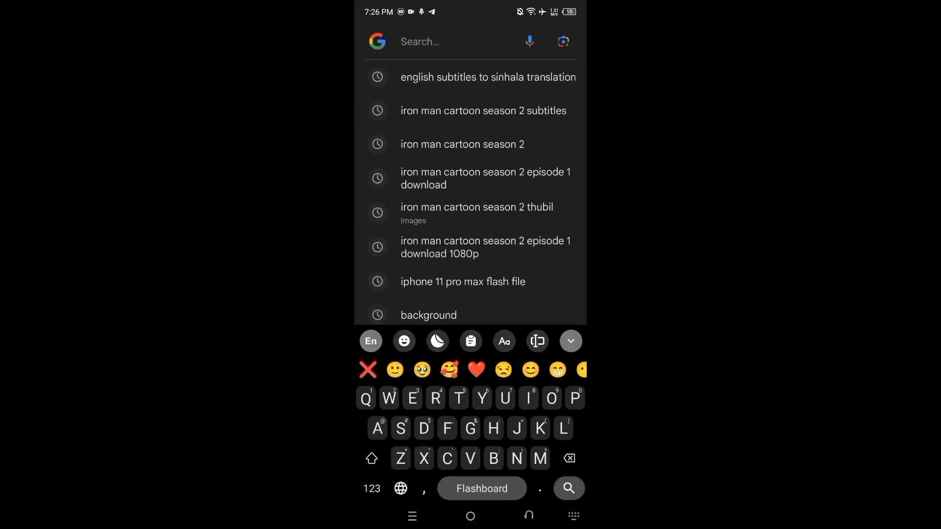
pyautogui.click(488, 77)
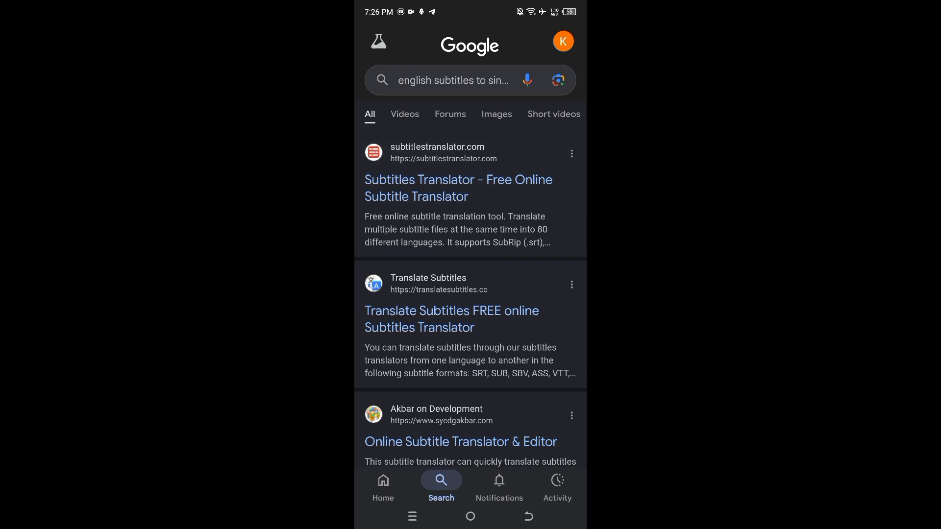
pyautogui.click(458, 187)
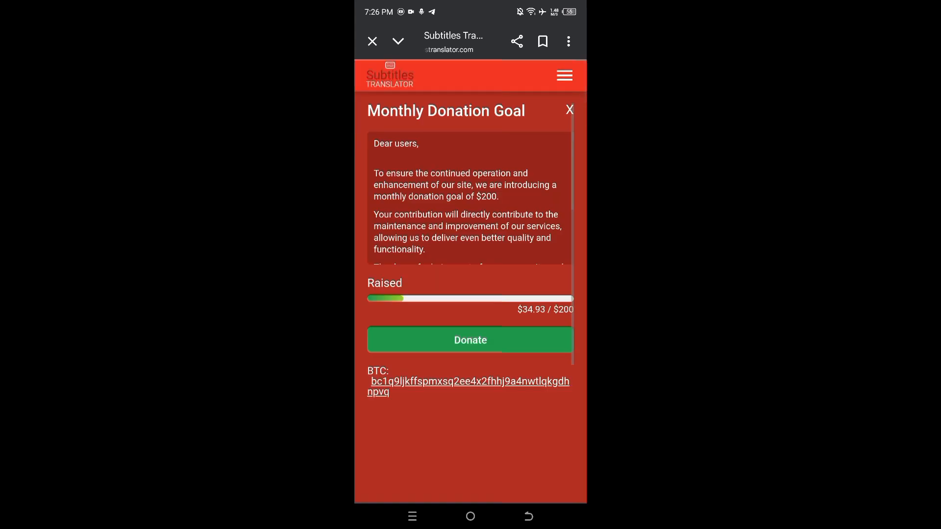
# - Close the Monthly Donation Goal notice and accept the site's cookie message
pyautogui.click(570, 110)
pyautogui.scroll(-3, 470, 294)
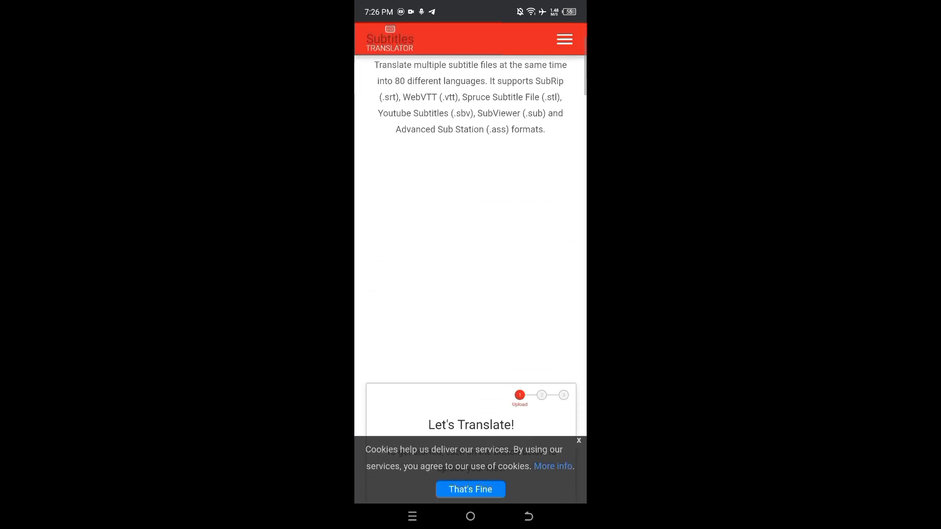
pyautogui.click(470, 490)
pyautogui.scroll(-1, 470, 294)
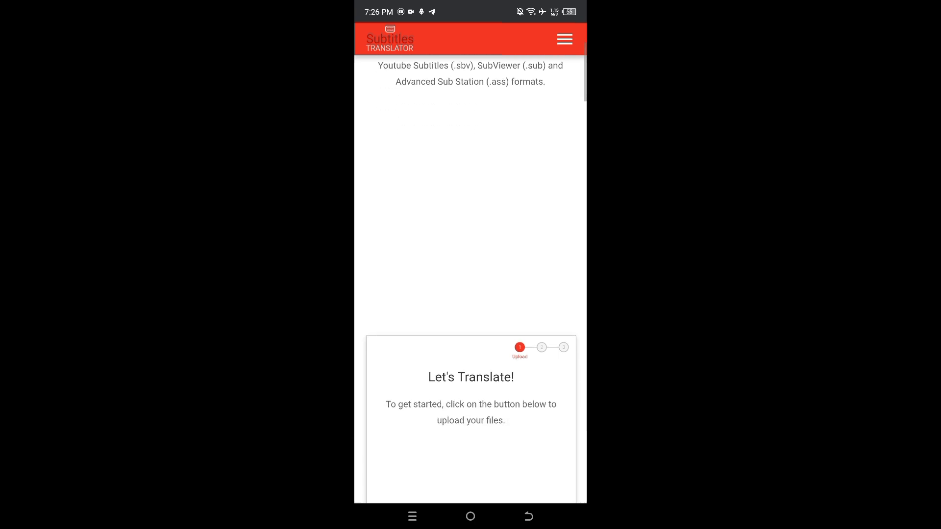
# - Upload the 34.60 kB Iron Man .srt subtitle file from the SUBDL iron-man-armored-adventures folder in Downloads
pyautogui.scroll(-6, 471, 294)
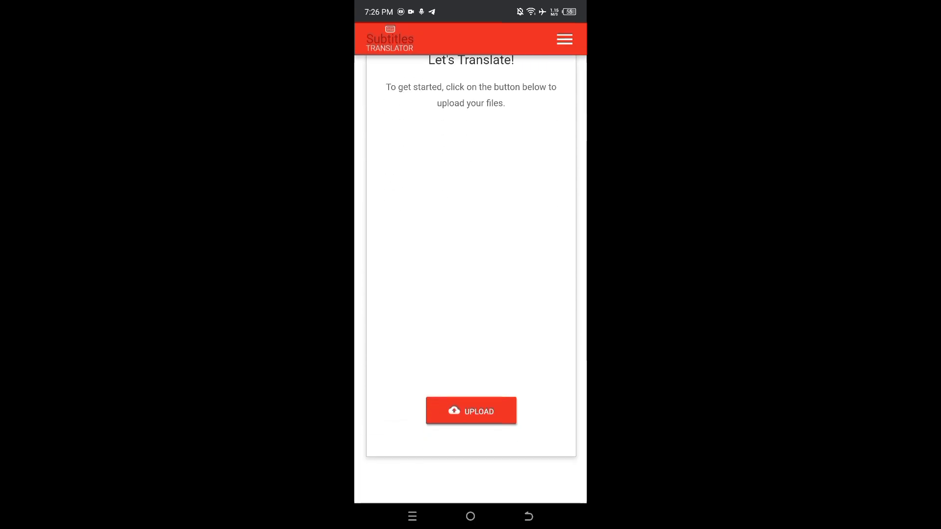
pyautogui.click(470, 410)
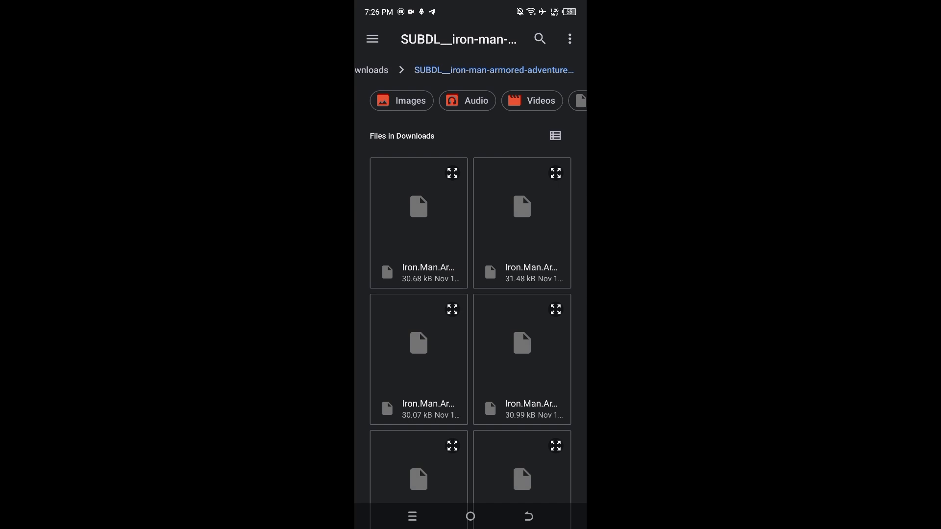
pyautogui.scroll(-7, 471, 274)
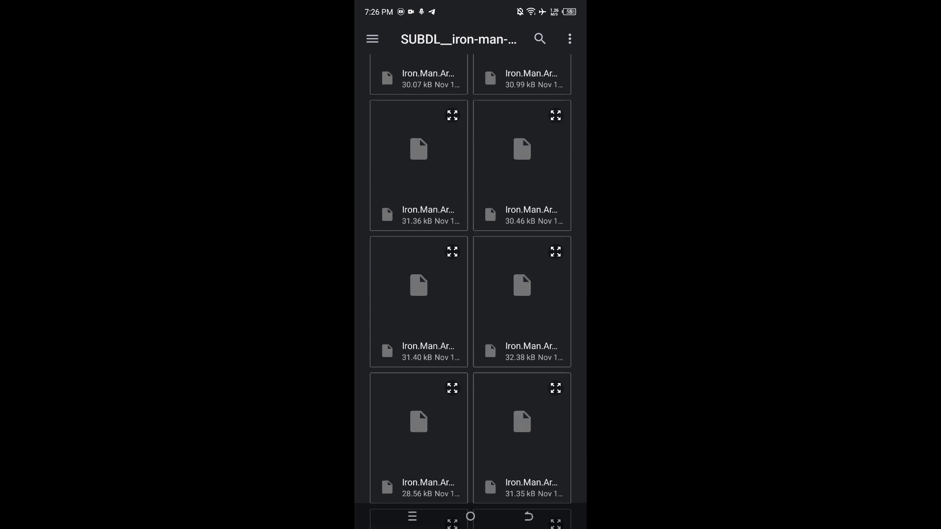
pyautogui.scroll(-4, 471, 294)
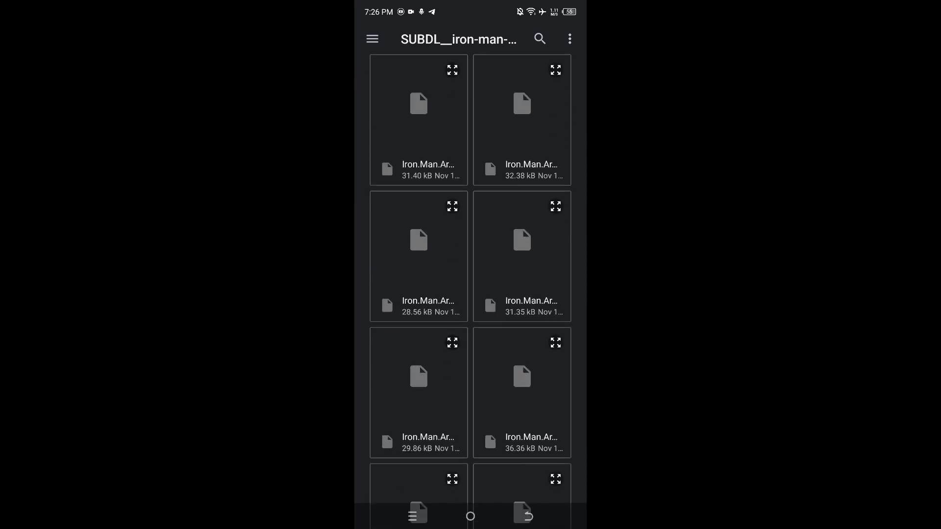
pyautogui.scroll(-4, 471, 292)
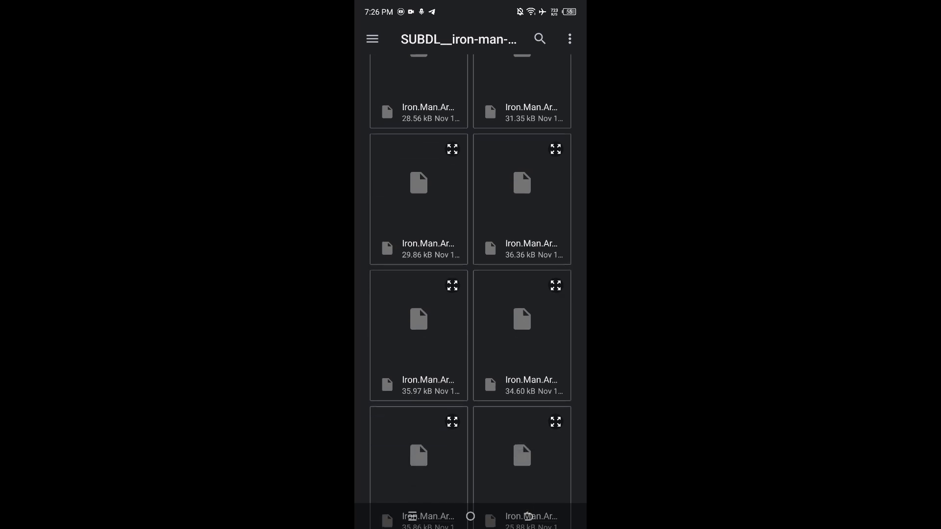
pyautogui.scroll(-2, 470, 291)
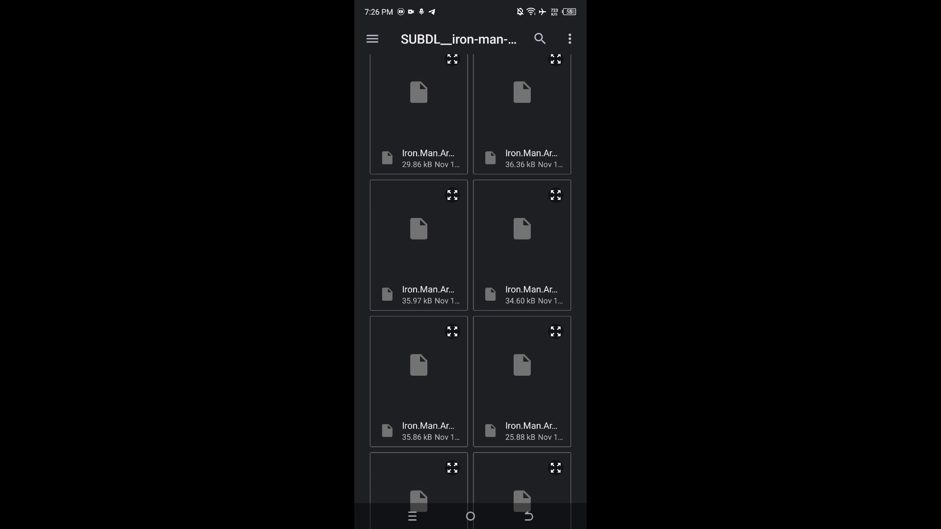
pyautogui.click(512, 260)
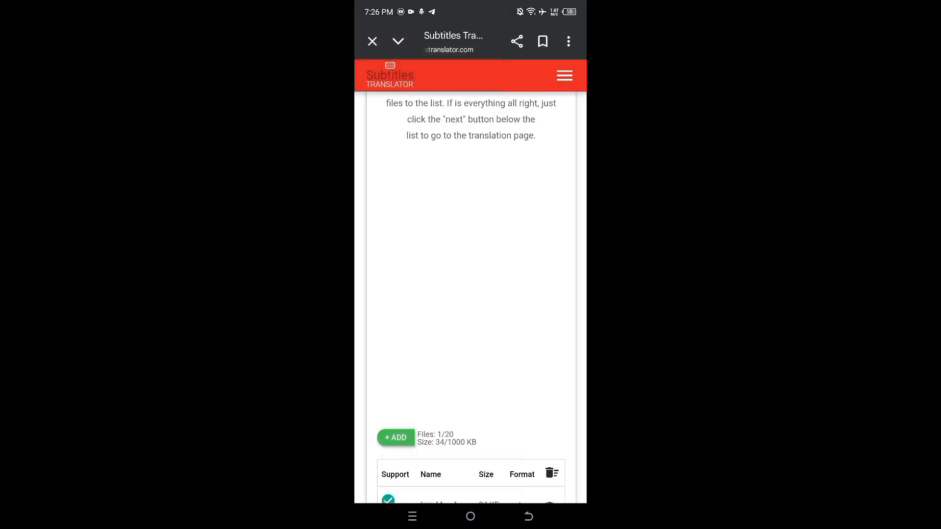
# - Proceed to the translation page with the uploaded .srt file and select Sinhala as the final language
pyautogui.scroll(-4, 471, 294)
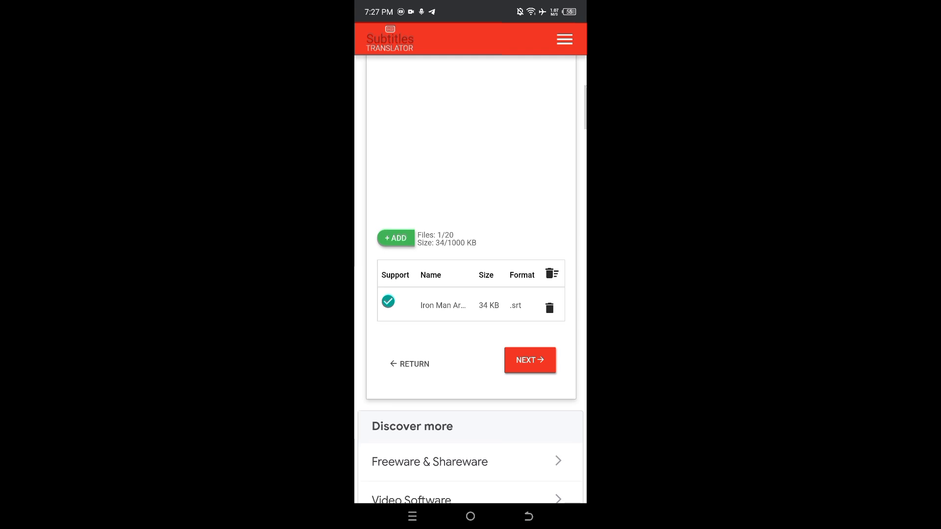
pyautogui.click(529, 360)
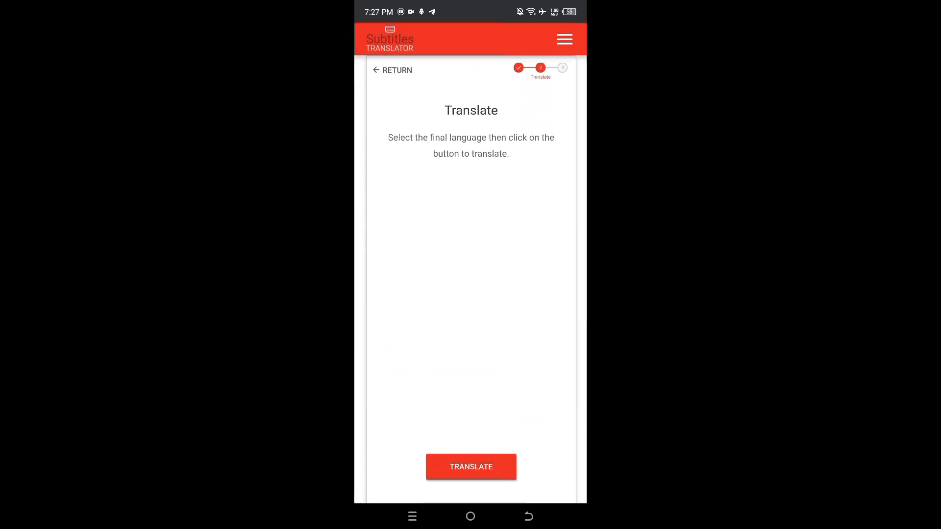
pyautogui.click(469, 204)
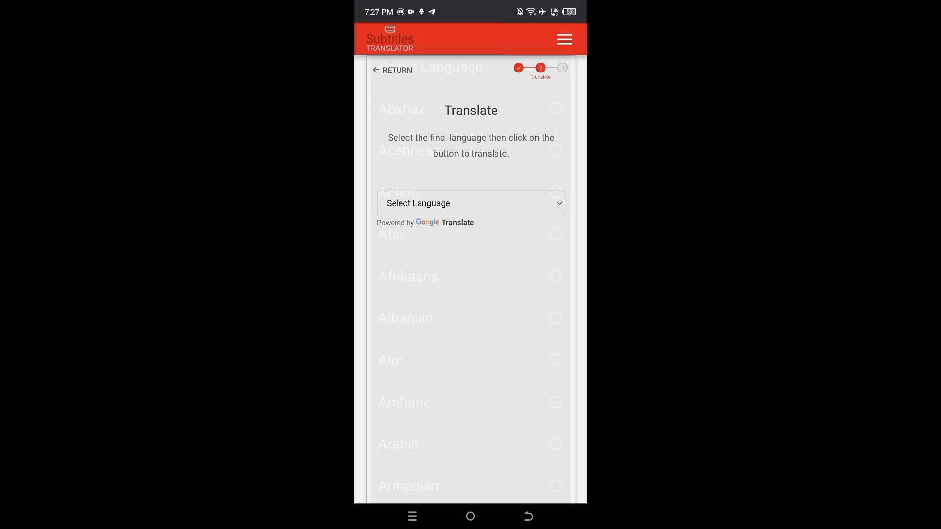
pyautogui.scroll(-15, 471, 265)
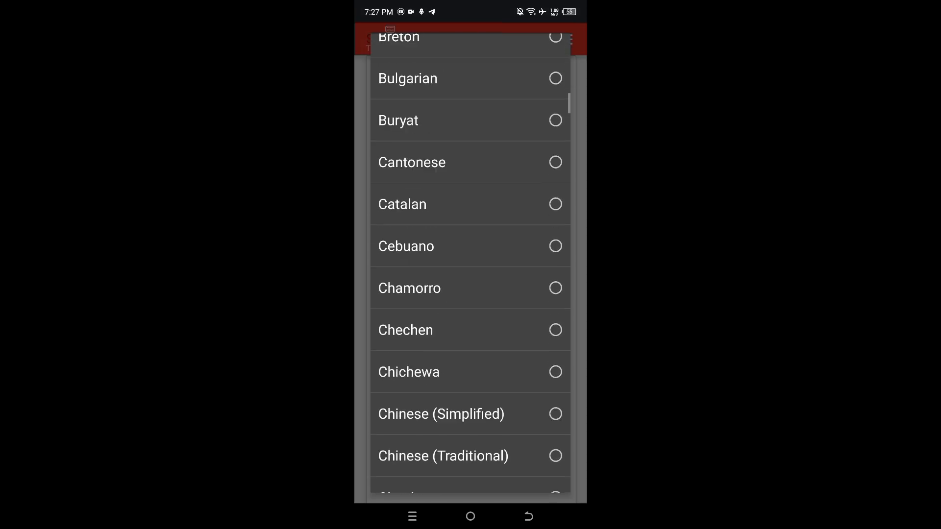
pyautogui.scroll(-15, 471, 265)
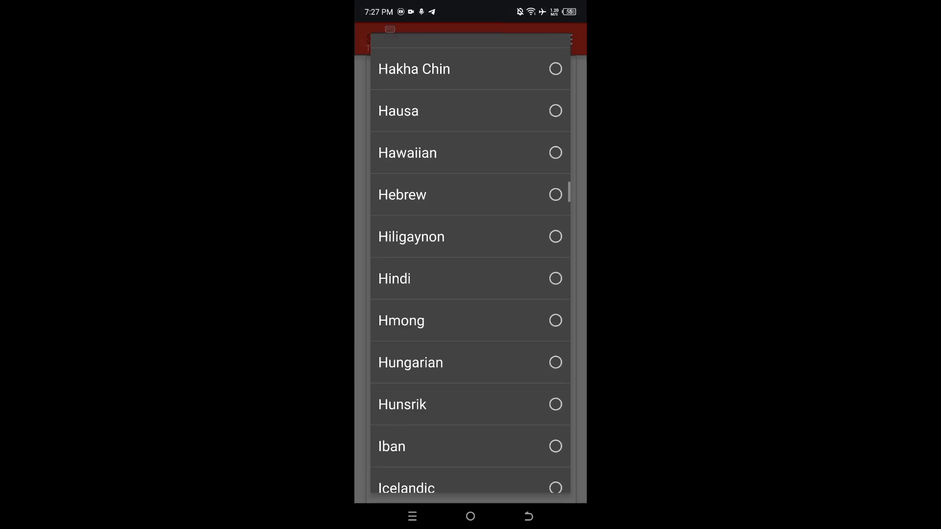
pyautogui.scroll(-15, 470, 264)
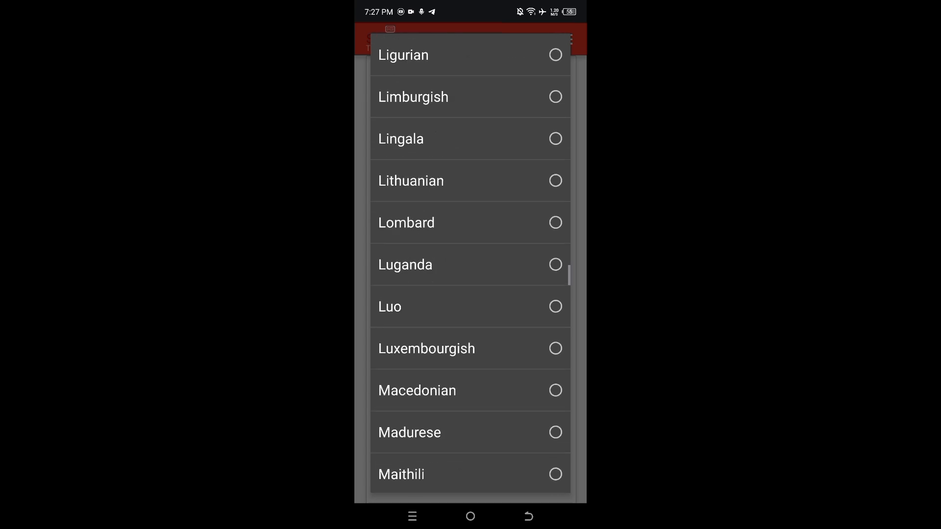
pyautogui.scroll(-15, 471, 264)
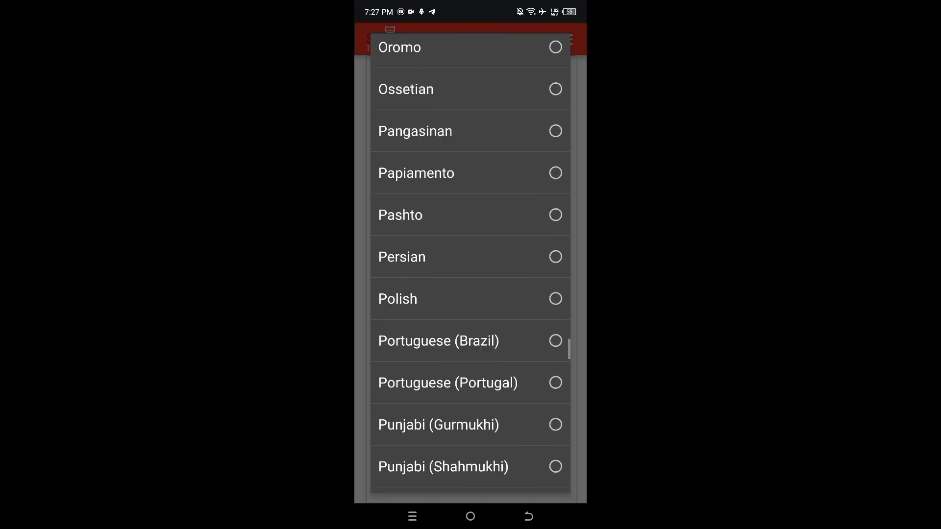
pyautogui.scroll(-2, 470, 265)
pyautogui.scroll(2, 470, 265)
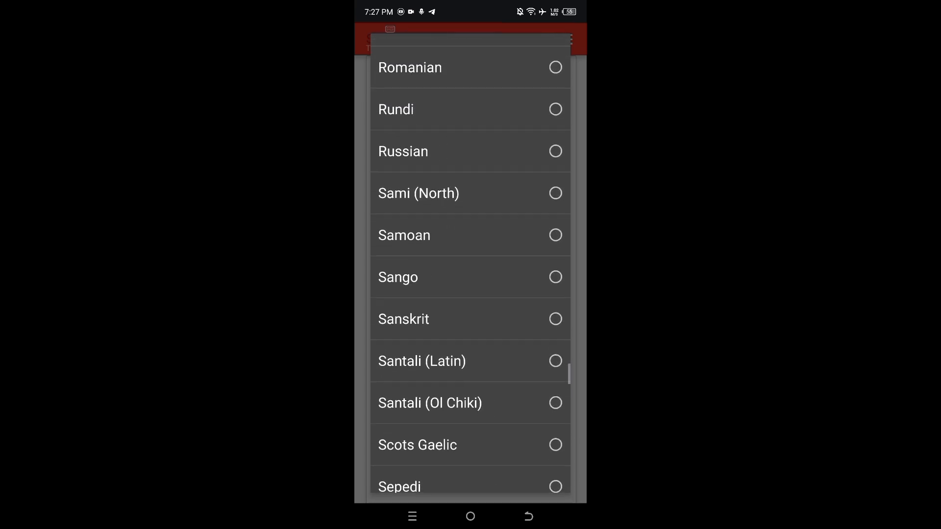
pyautogui.scroll(-2, 470, 264)
pyautogui.scroll(5, 470, 264)
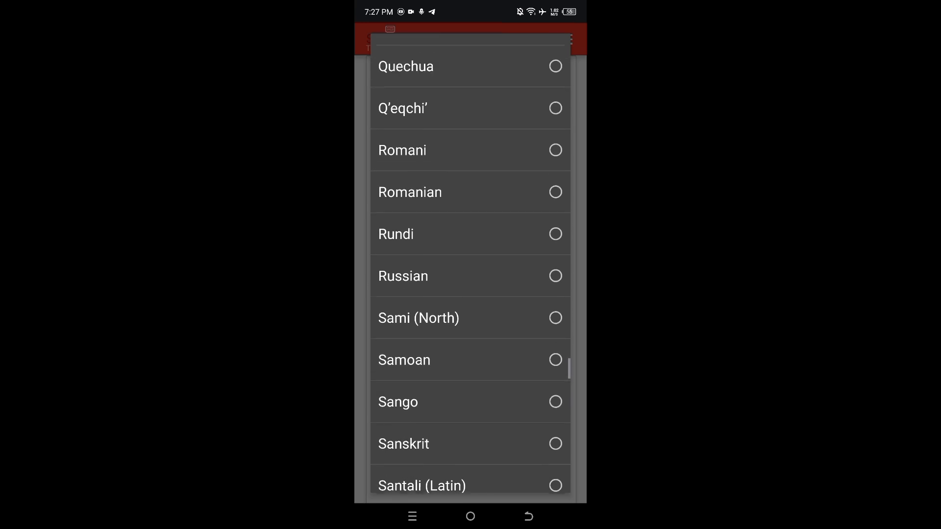
pyautogui.scroll(-4, 471, 265)
pyautogui.scroll(-5, 470, 265)
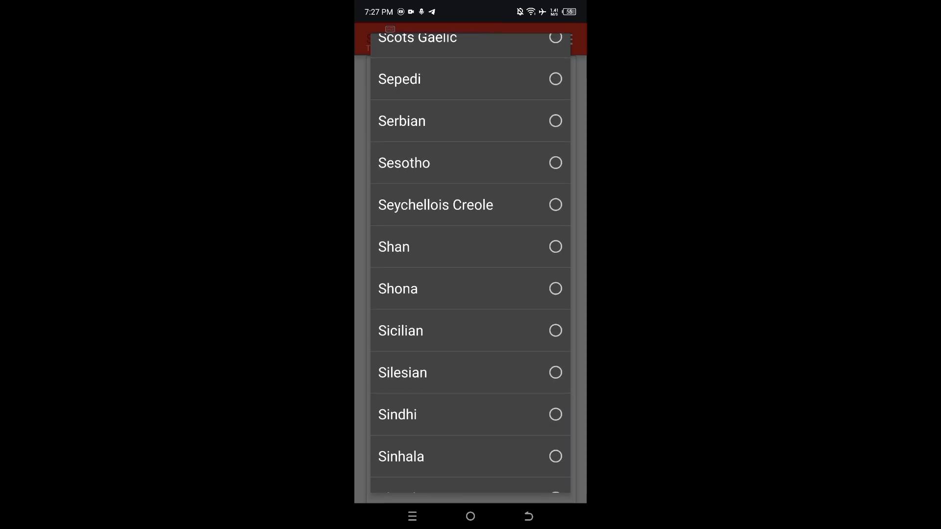
pyautogui.click(471, 456)
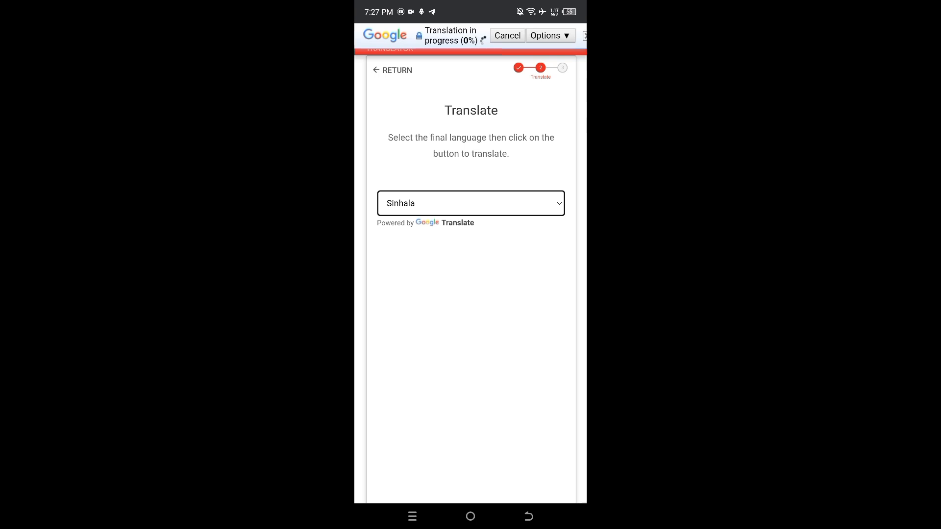
# - Translate the subtitle file and download the result without editing the subtitles or making a donation
pyautogui.scroll(-3, 471, 264)
pyautogui.click(471, 388)
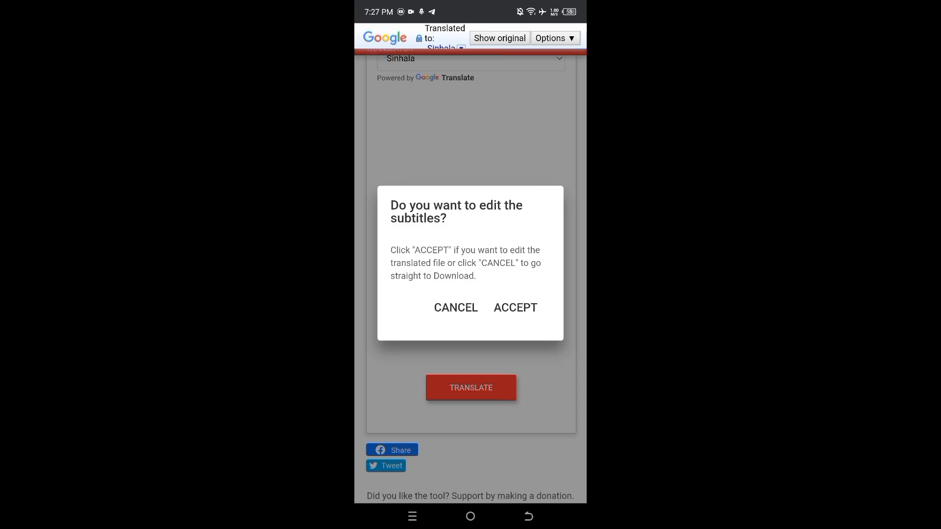
pyautogui.click(455, 308)
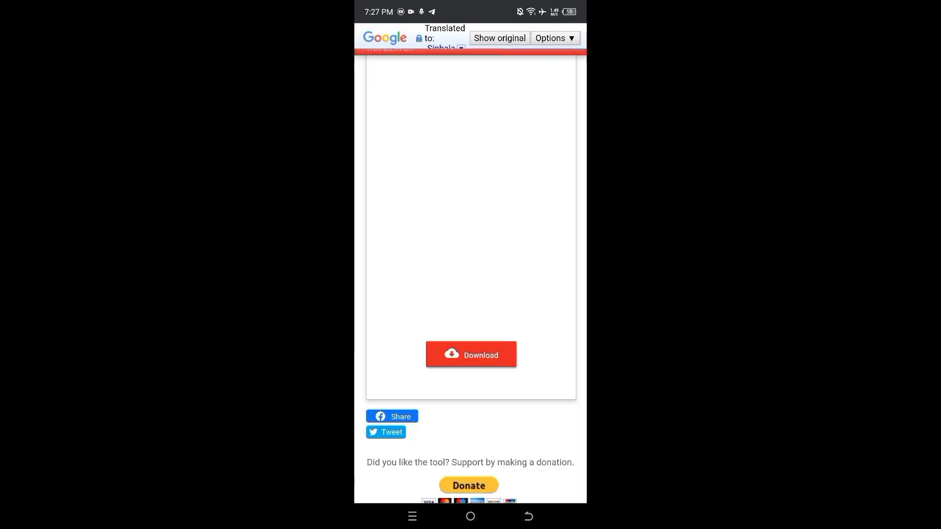
pyautogui.click(471, 355)
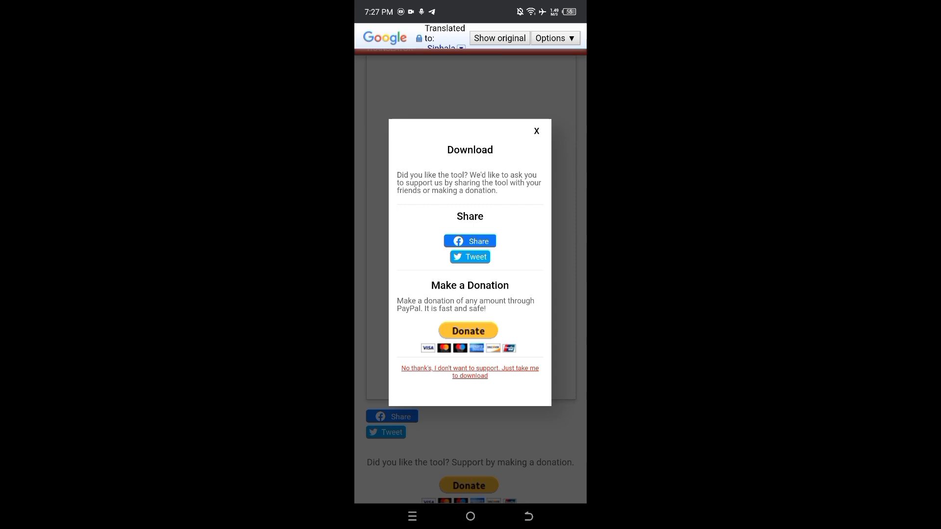
pyautogui.click(470, 372)
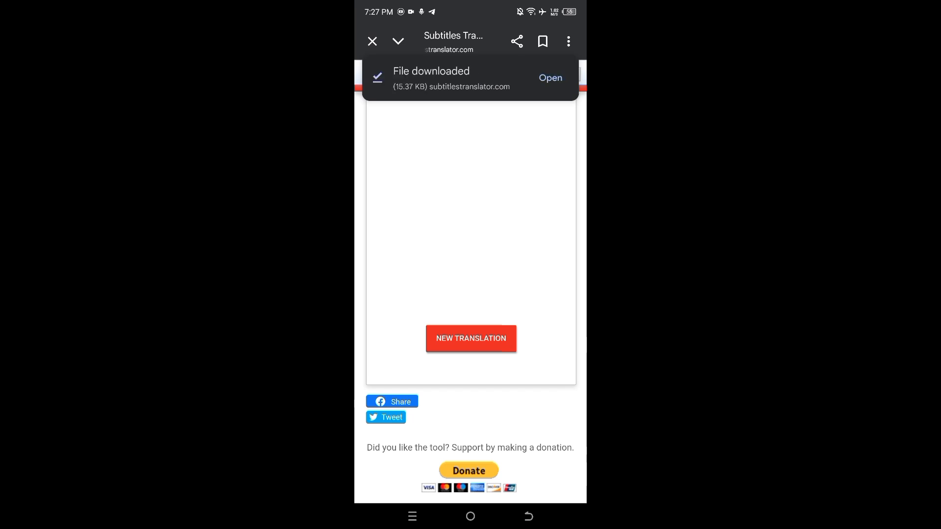
pyautogui.scroll(-1, 471, 294)
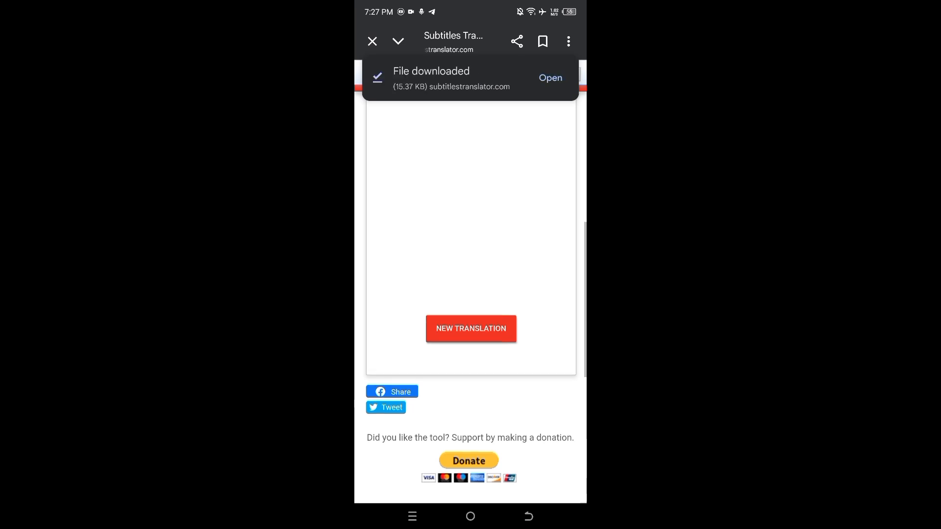
pyautogui.scroll(2, 470, 294)
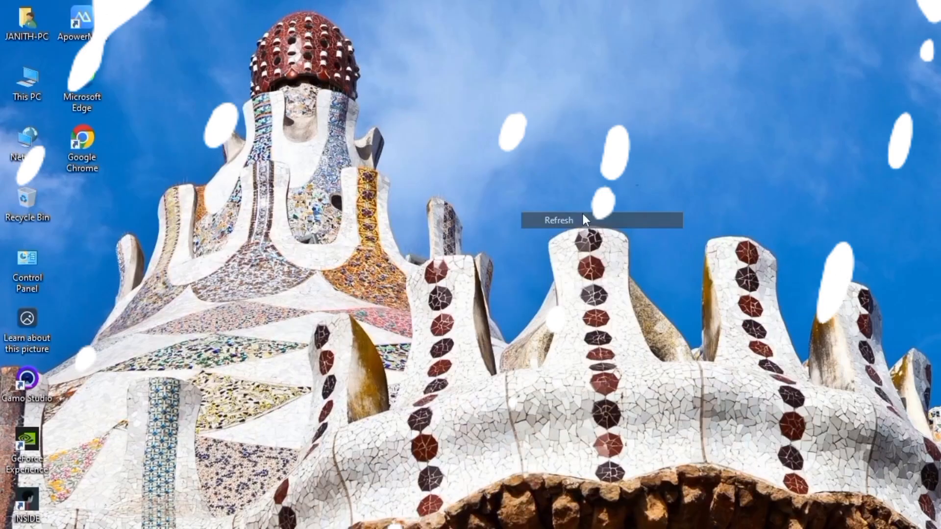
# - Switch to the Windows computer, refresh the desktop and open Google Chrome
pyautogui.rightClick(446, 212)
pyautogui.click(474, 252)
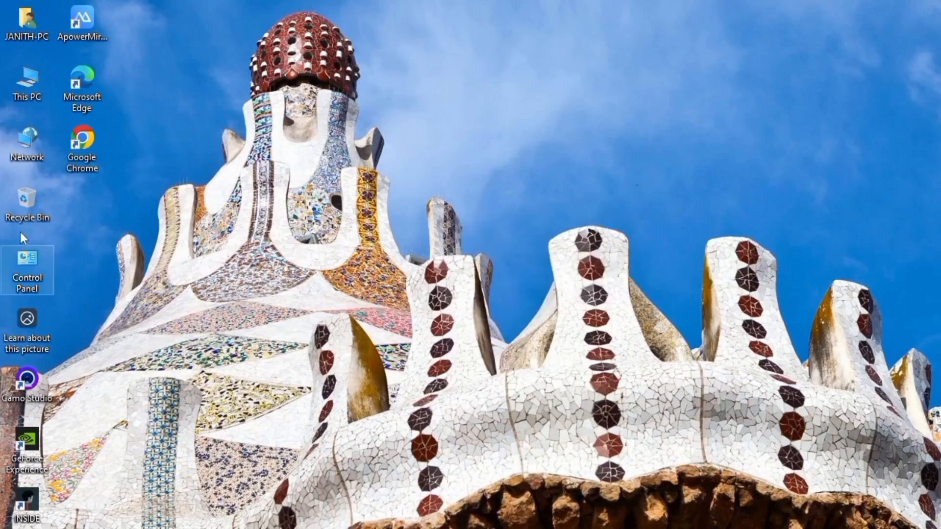
pyautogui.rightClick(90, 155)
pyautogui.click(126, 167)
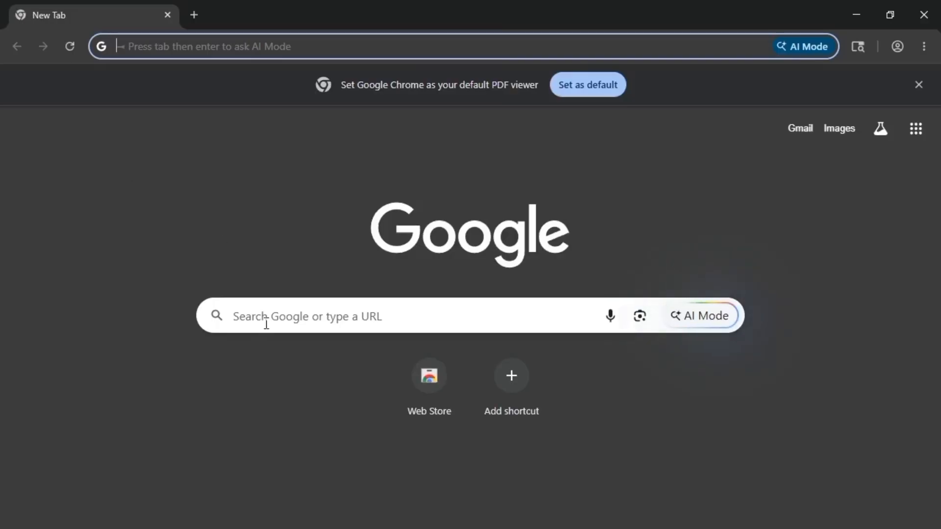
# - Search Google for "english subtitles to sinhala translation" and open the subtitlestranslator.com result
pyautogui.click(250, 317)
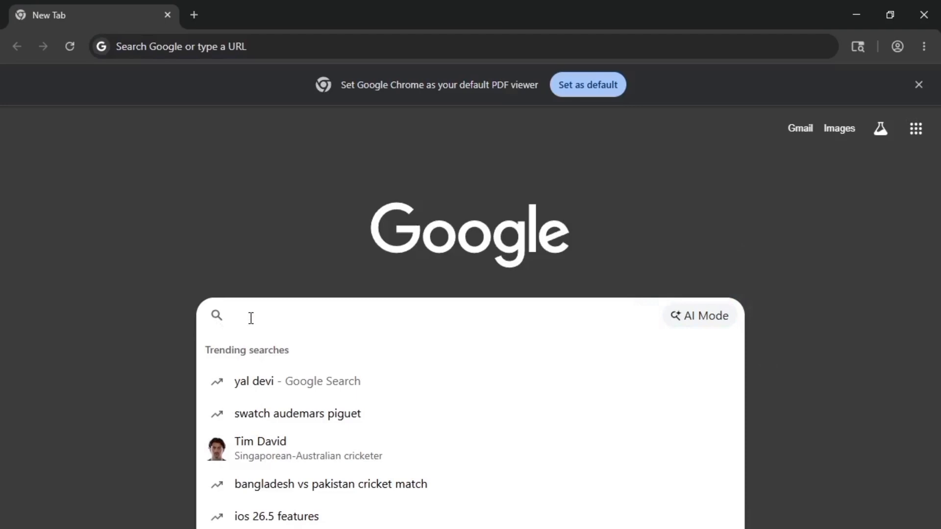
pyautogui.write('eng')
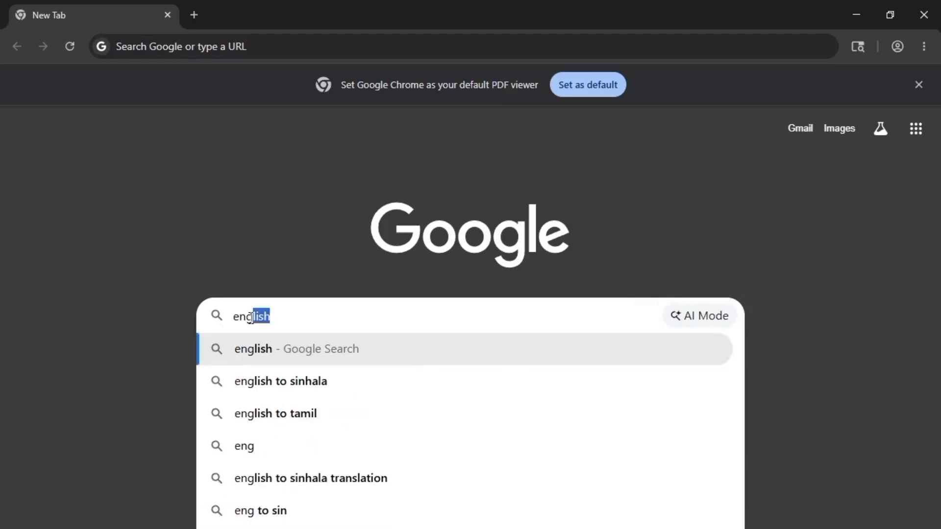
pyautogui.write('ils')
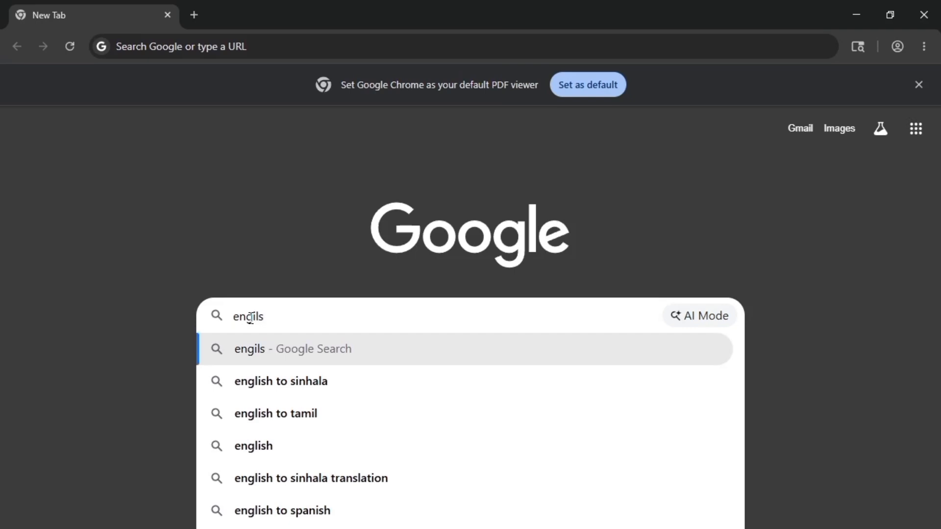
pyautogui.write('h')
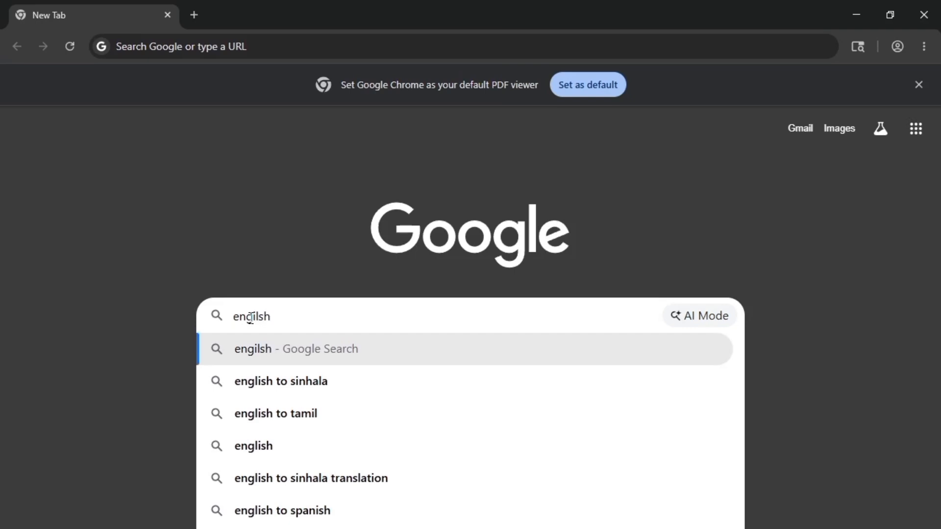
pyautogui.write(' su')
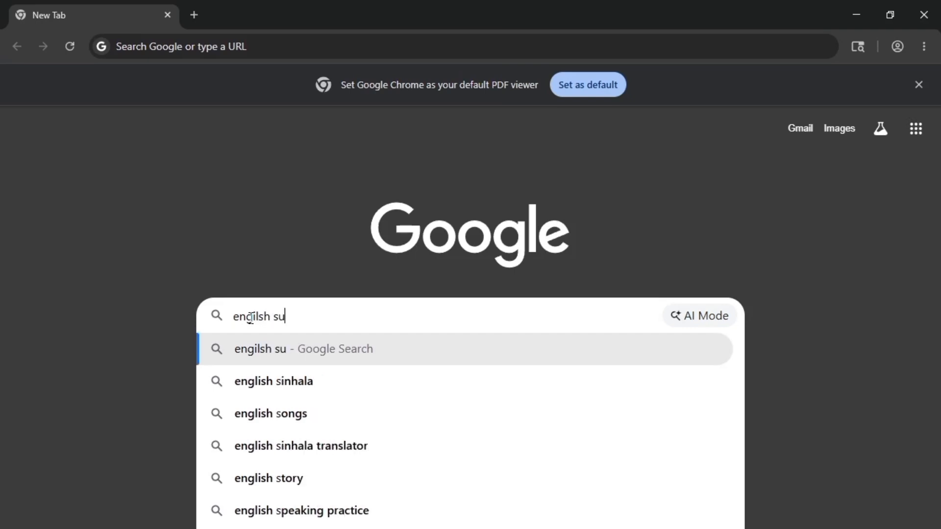
pyautogui.write('b')
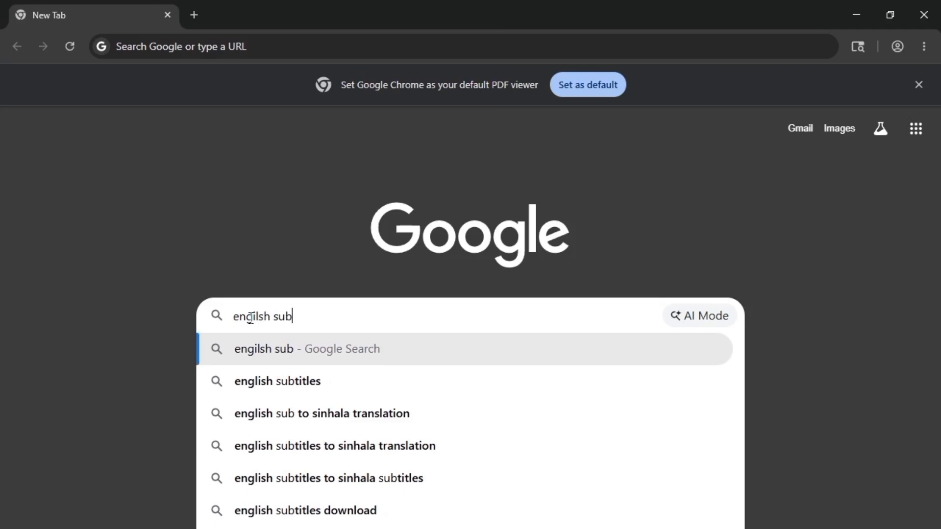
pyautogui.write('ti')
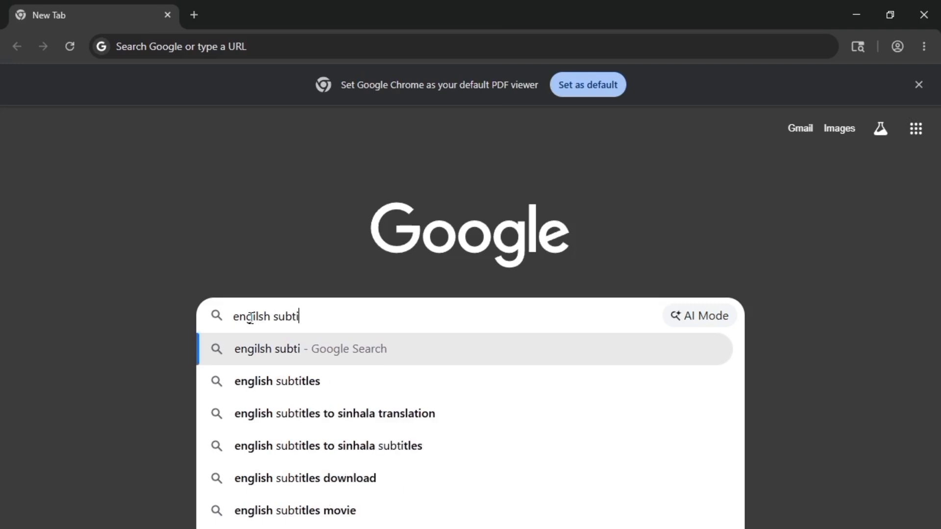
pyautogui.write('tl')
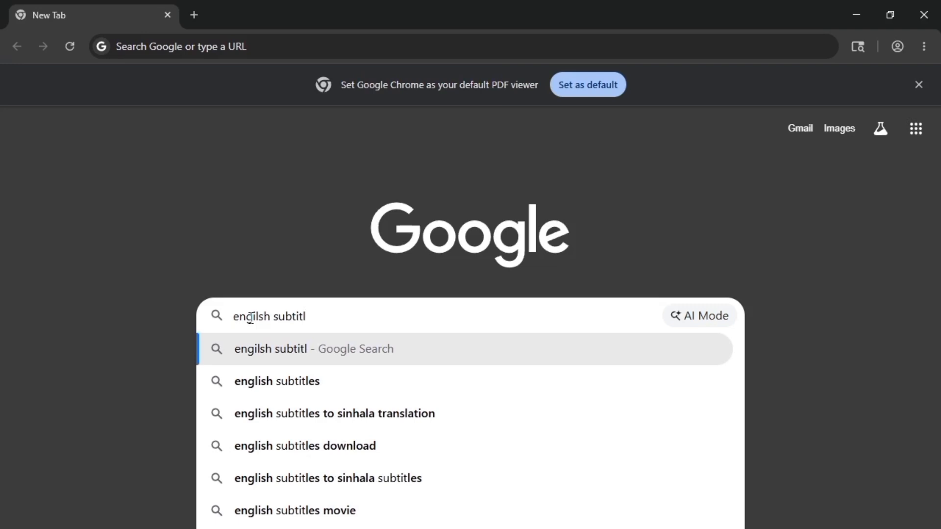
pyautogui.write('s')
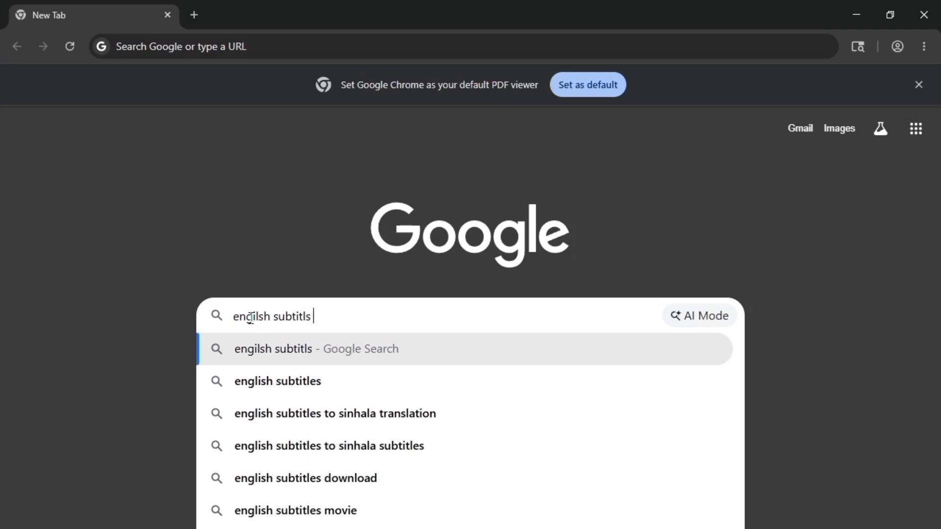
pyautogui.write(' t')
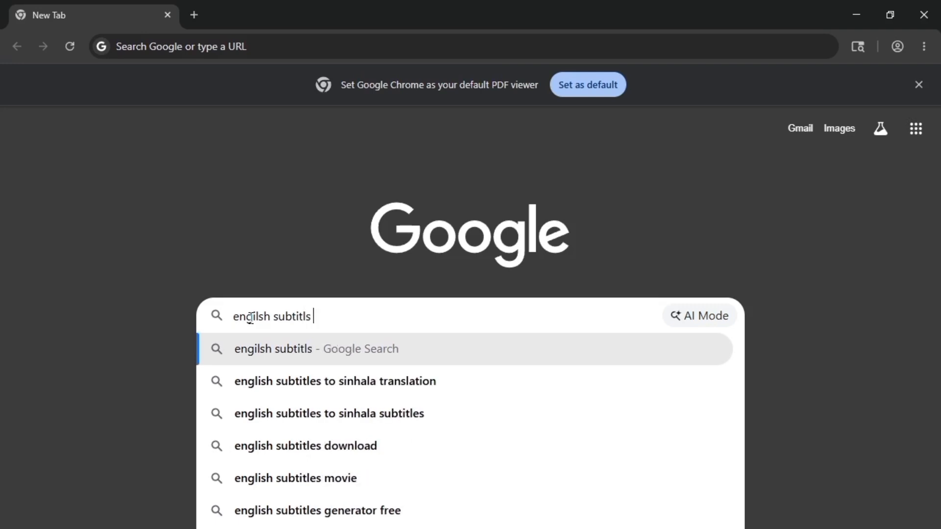
pyautogui.write('o si')
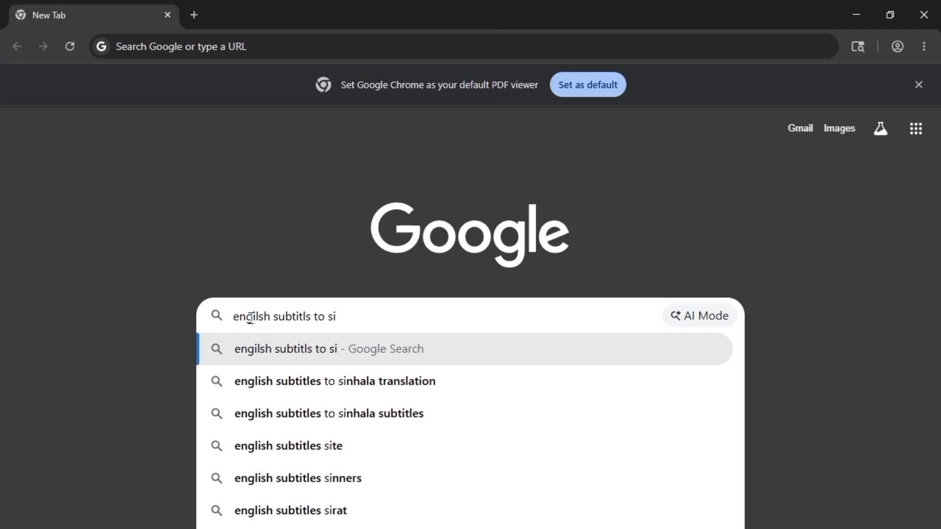
pyautogui.write('nhal')
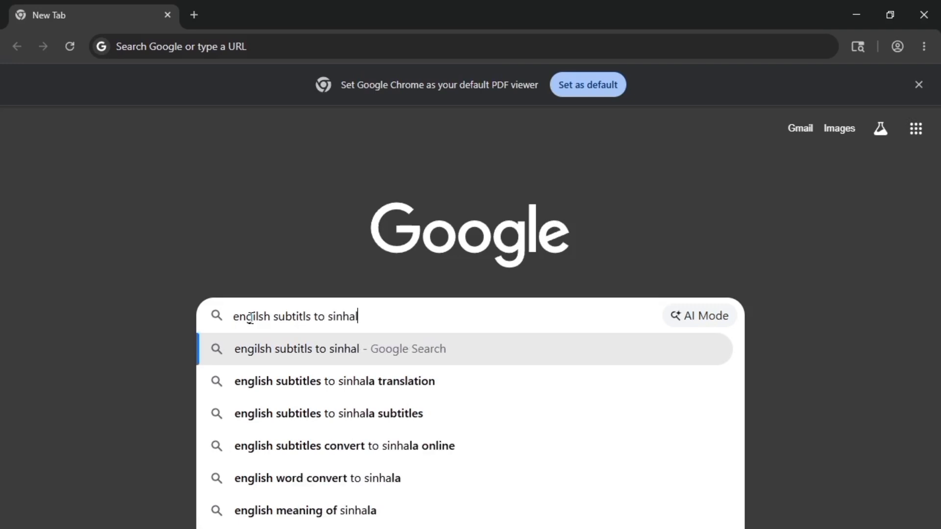
pyautogui.write('a')
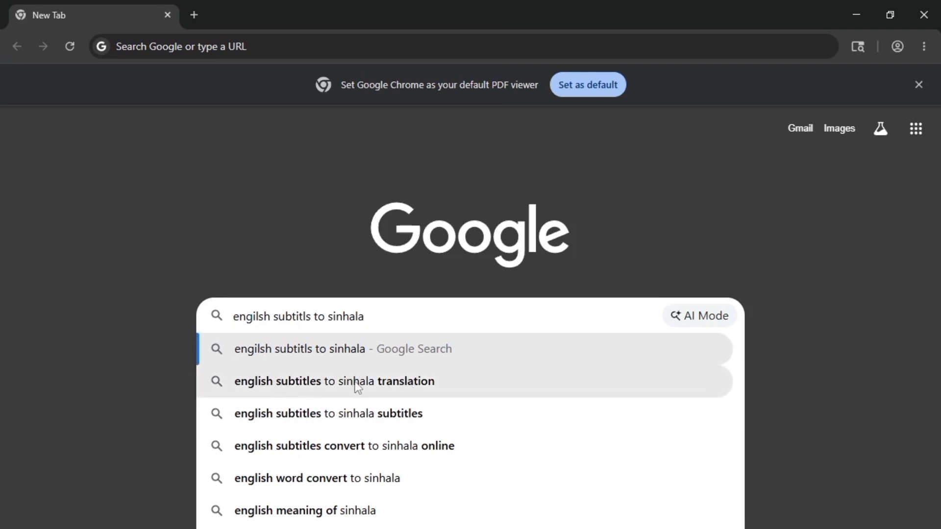
pyautogui.click(381, 392)
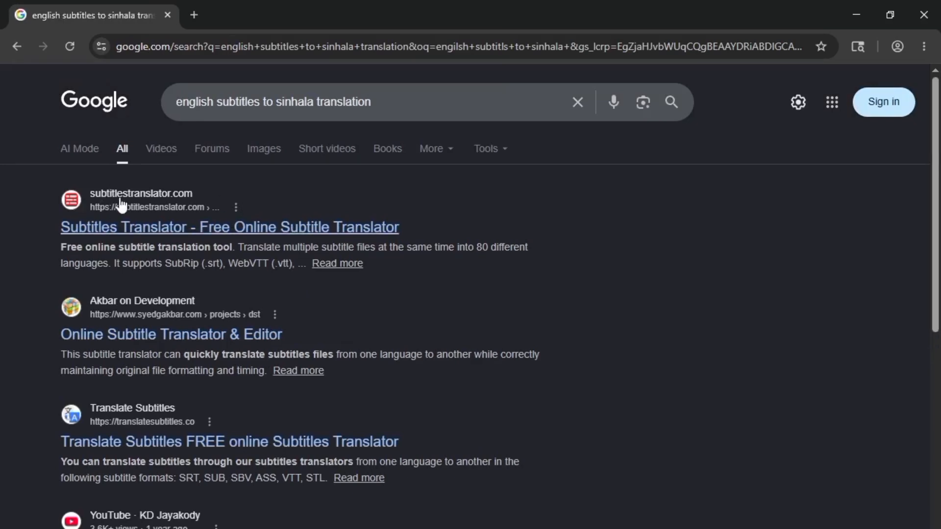
pyautogui.click(122, 231)
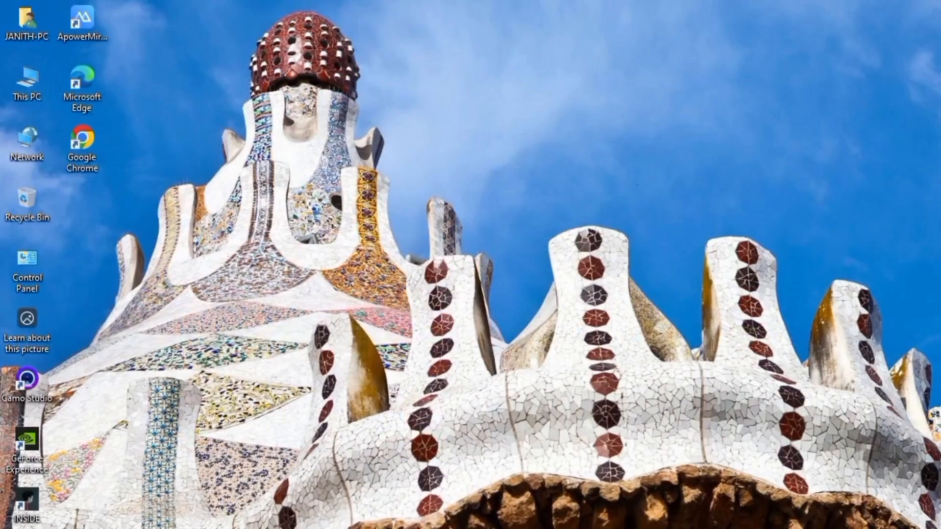
# - Launch the Aegisub-3.4.2 installer from the SOFTWER folder on Local Disk (D:)
pyautogui.rightClick(13, 81)
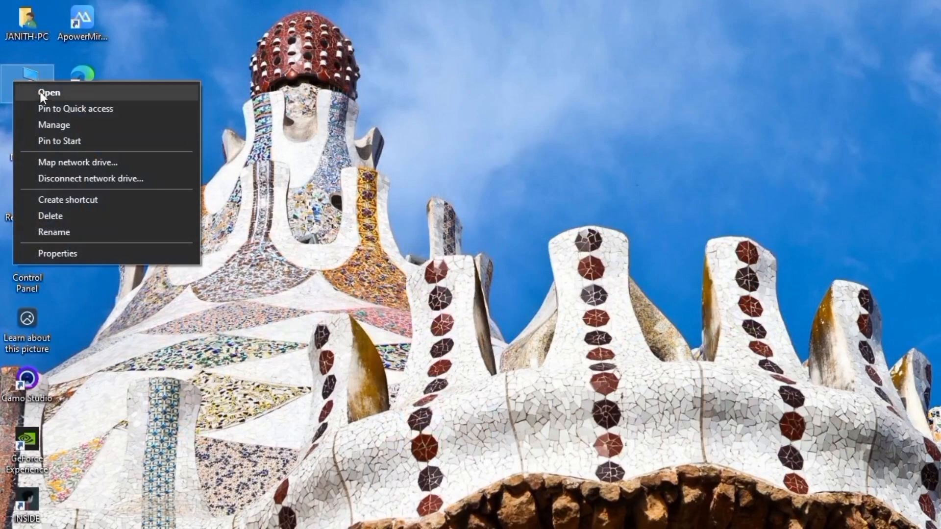
pyautogui.click(43, 93)
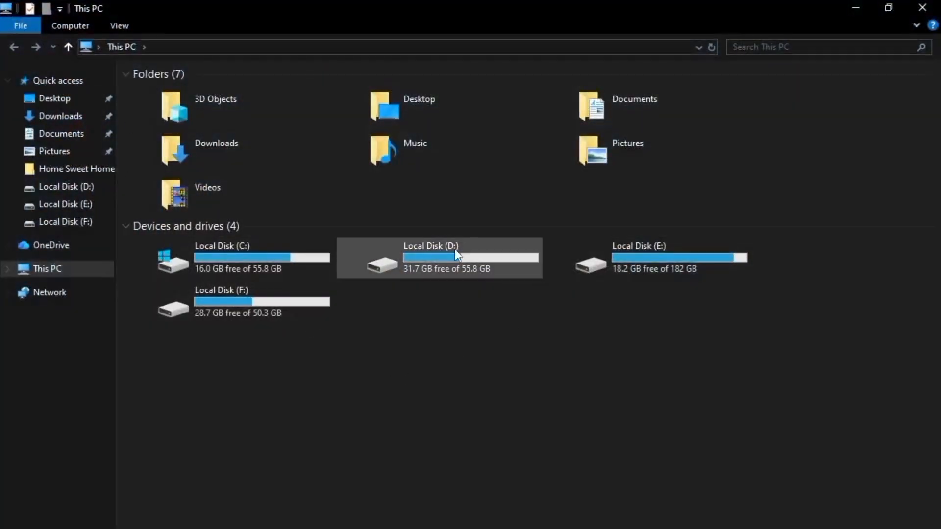
pyautogui.doubleClick(454, 249)
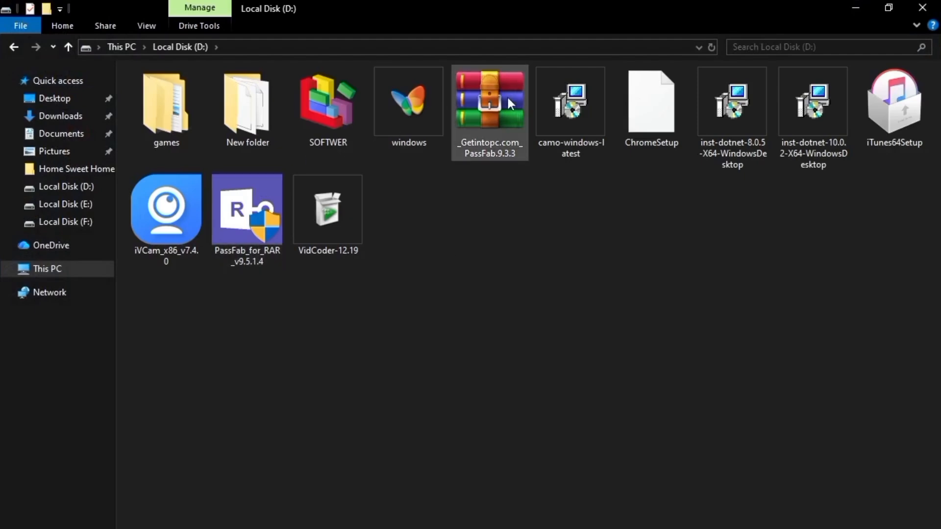
pyautogui.doubleClick(324, 136)
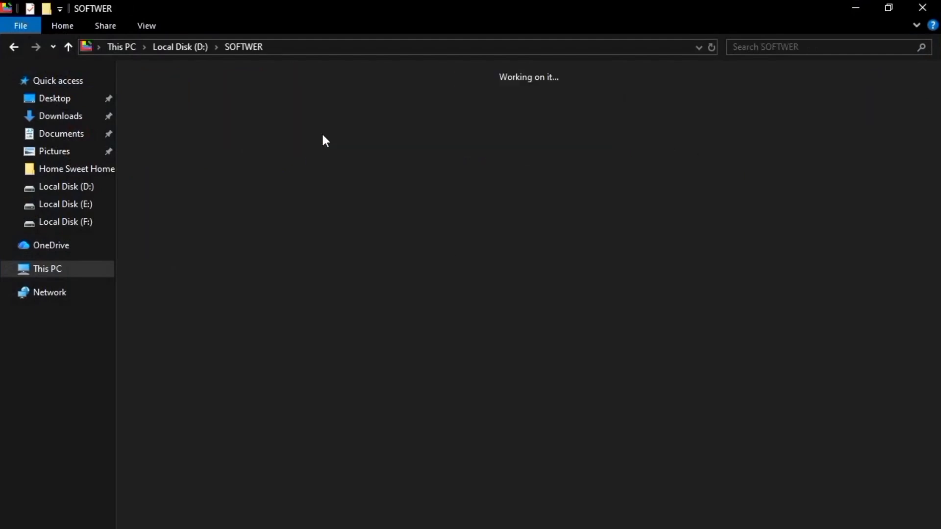
pyautogui.click(737, 131)
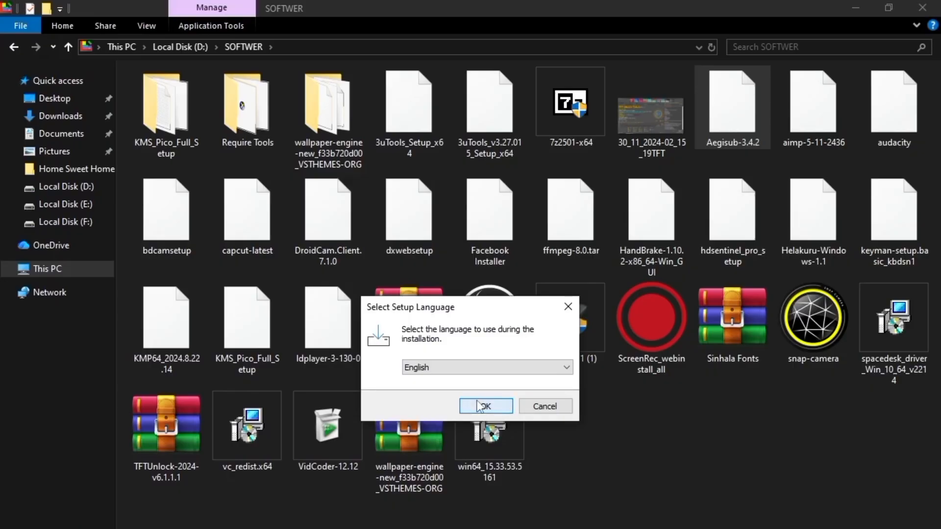
pyautogui.click(478, 406)
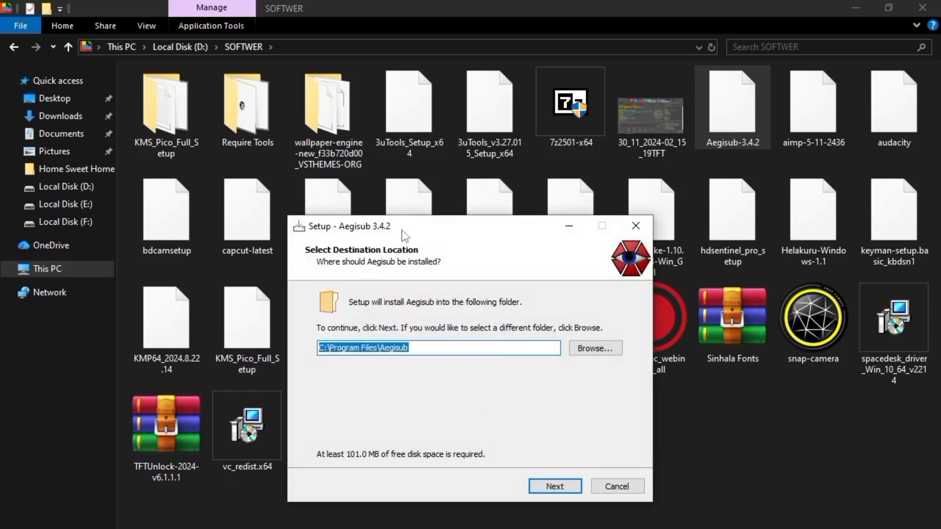
# - Install Aegisub in the default folder as a standard installation and finish setup with the computer restart postponed
pyautogui.click(557, 487)
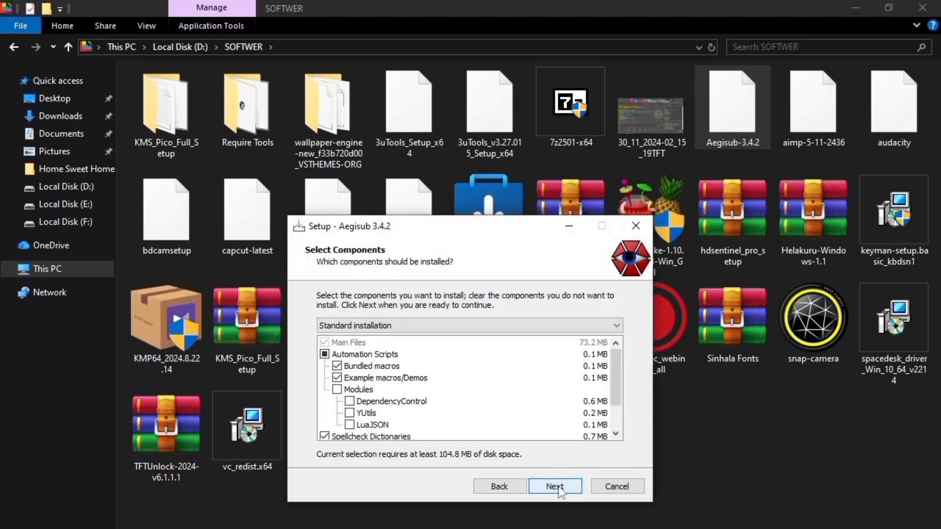
pyautogui.click(557, 487)
pyautogui.click(557, 487)
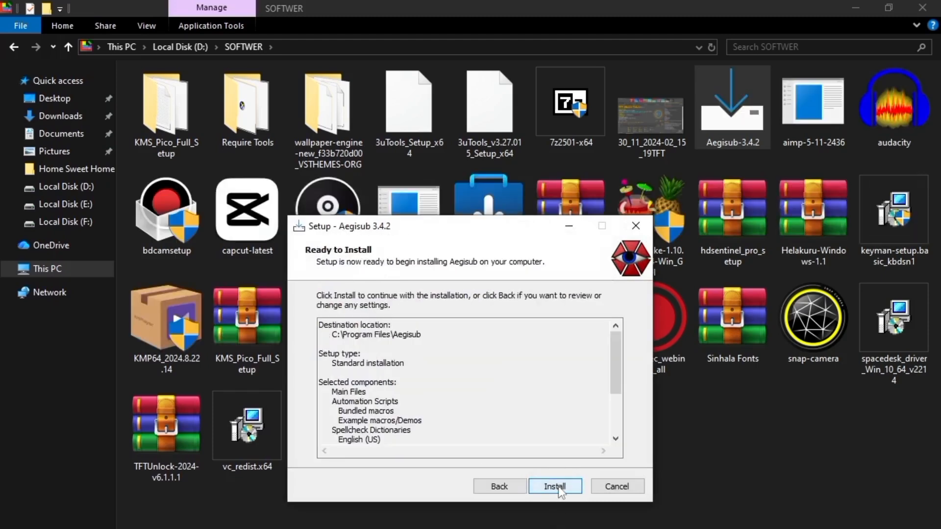
pyautogui.click(558, 486)
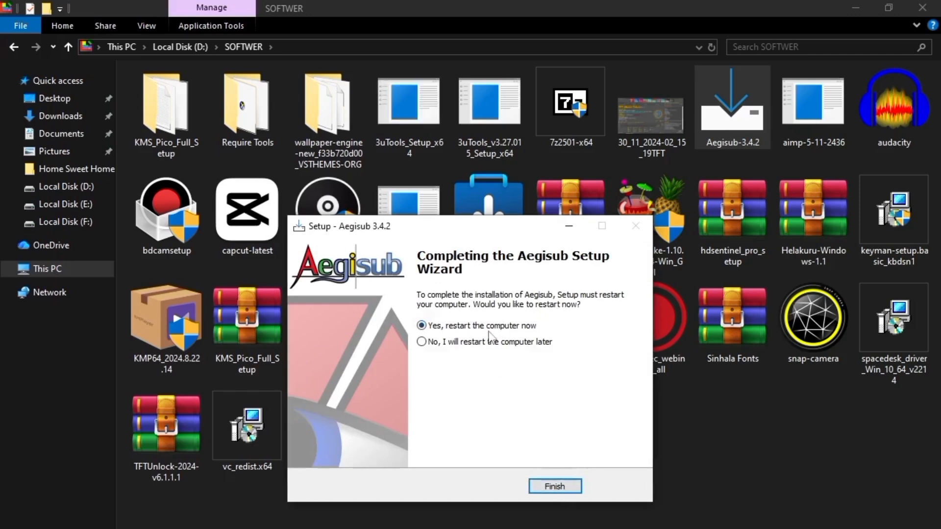
pyautogui.click(471, 345)
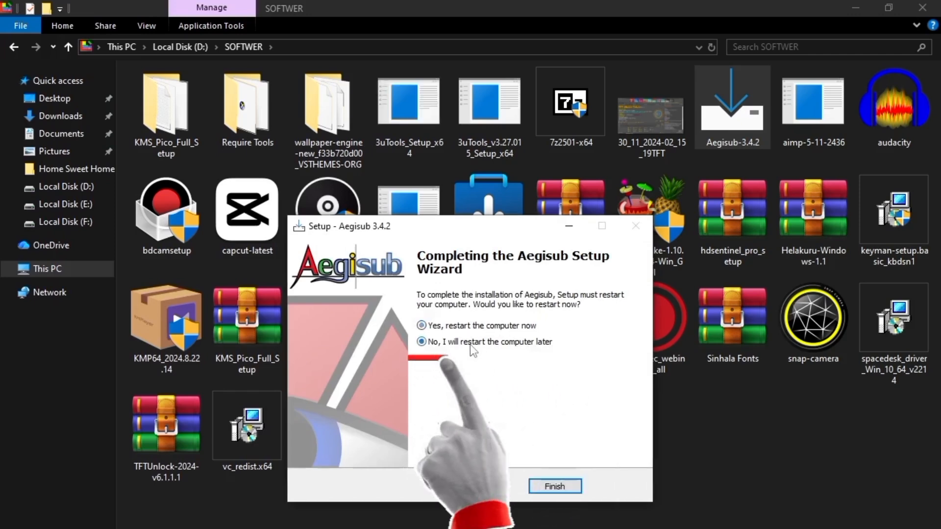
pyautogui.click(559, 487)
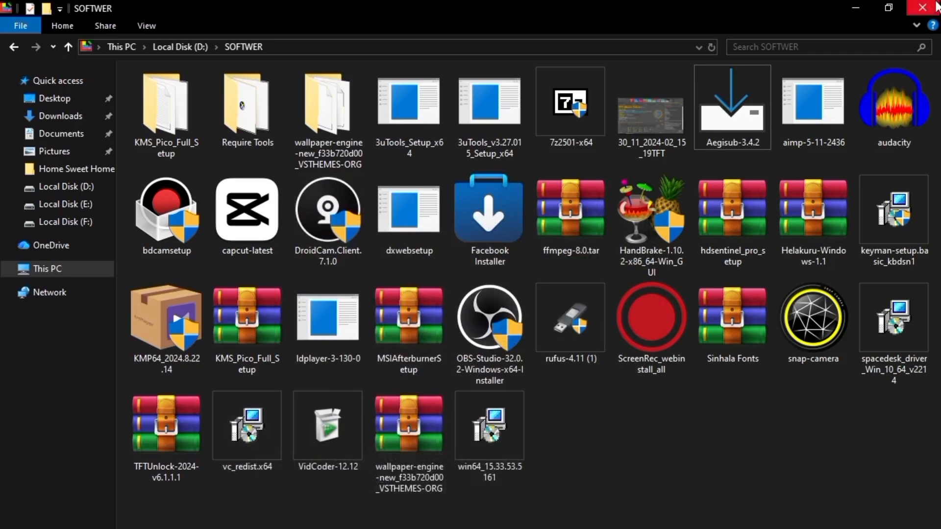
# - Close the SOFTWER folder window and refresh the desktop
pyautogui.click(923, 7)
pyautogui.rightClick(486, 242)
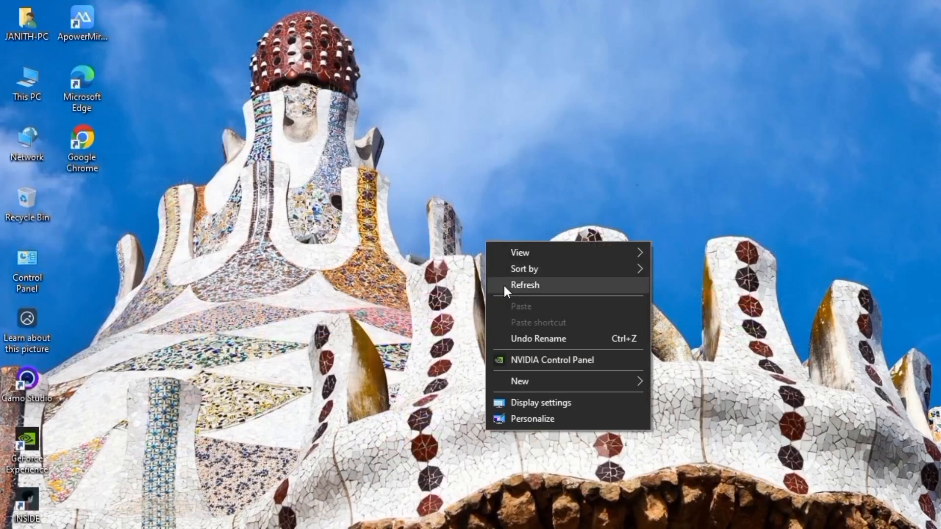
pyautogui.click(505, 285)
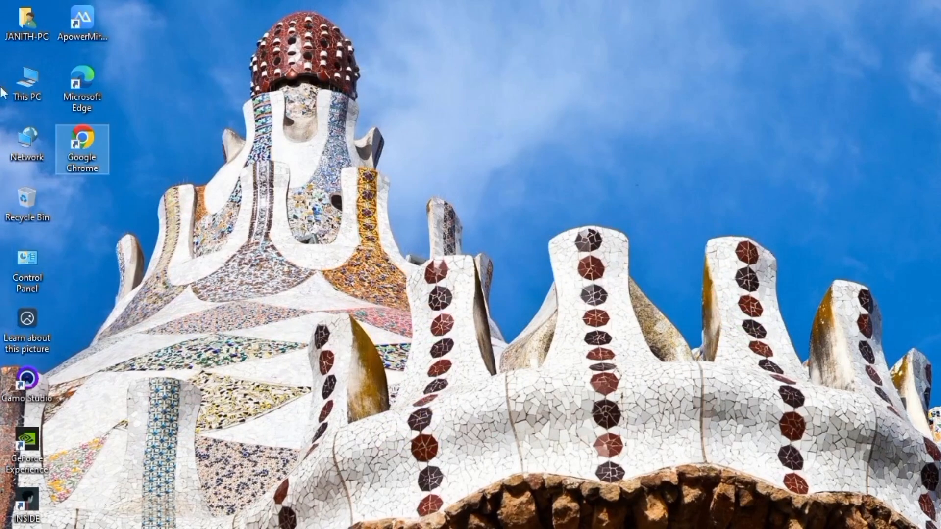
# - Run the VidCoder-12.19 installer from Local Disk (D:) and agree to install the required .NET 10.0.2 X64 WindowsDesktop package
pyautogui.rightClick(29, 91)
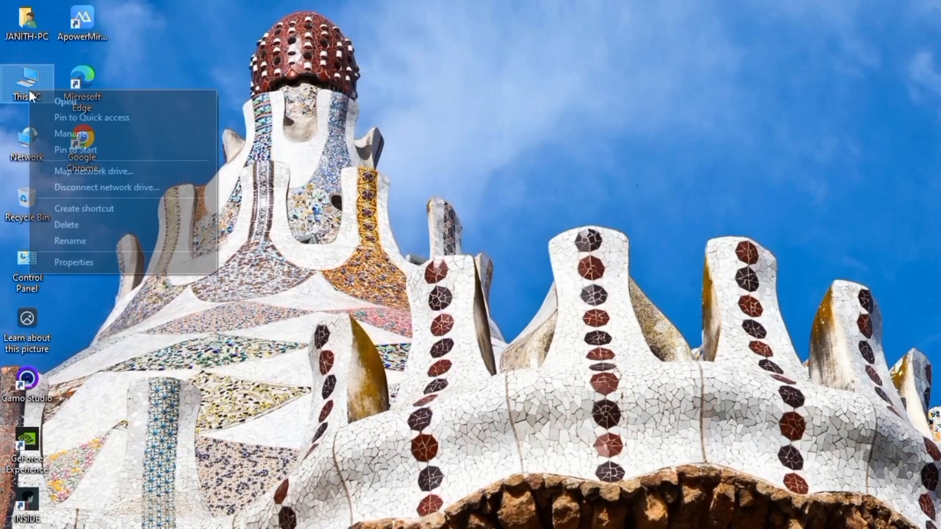
pyautogui.click(84, 101)
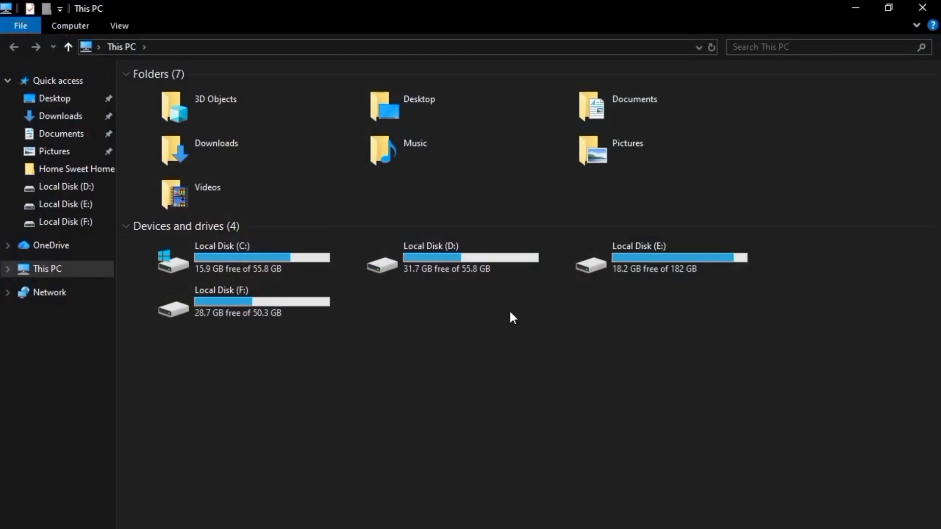
pyautogui.doubleClick(472, 254)
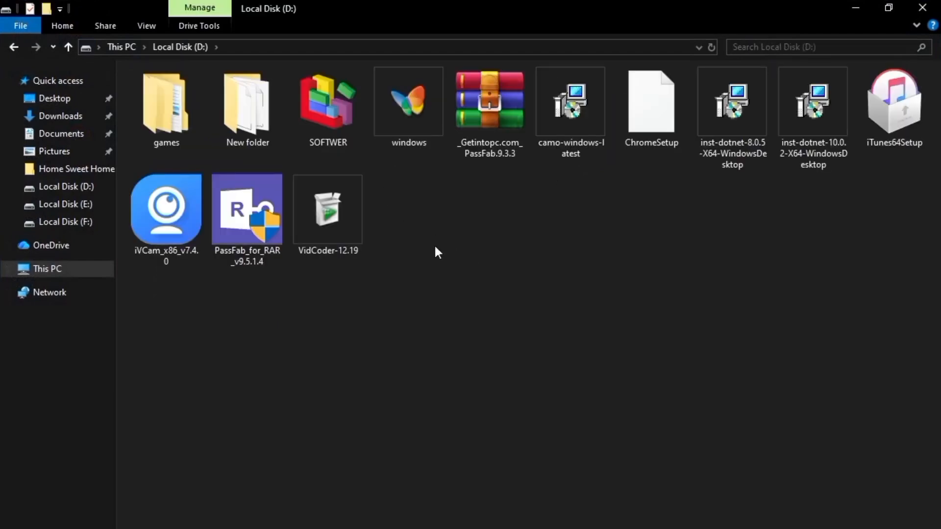
pyautogui.rightClick(329, 229)
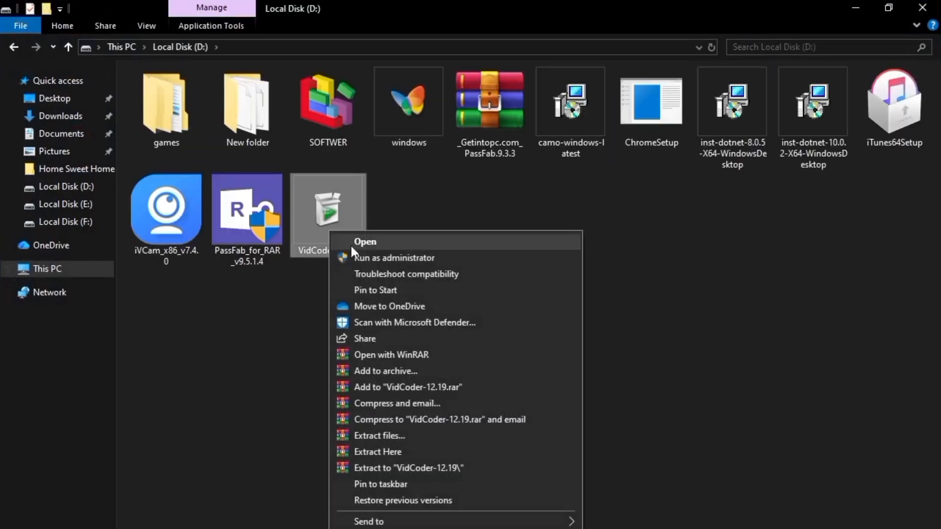
pyautogui.click(383, 243)
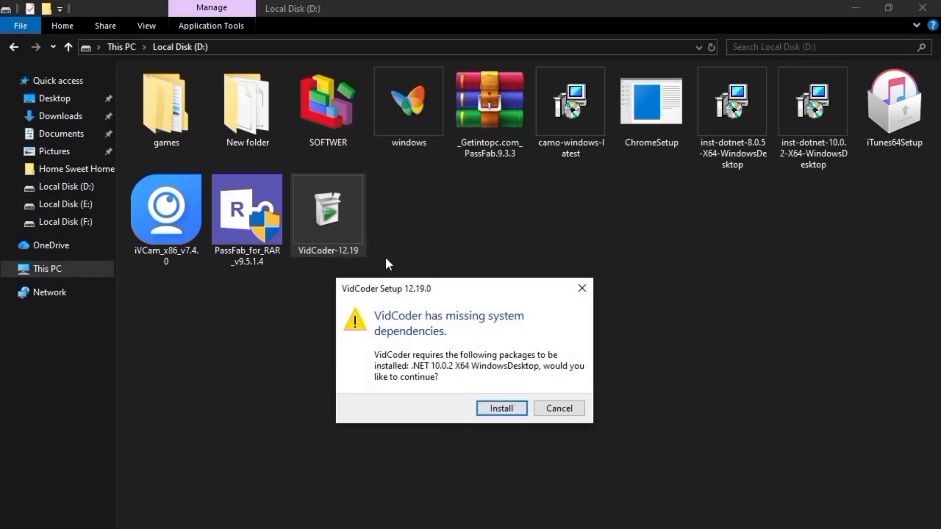
pyautogui.click(496, 410)
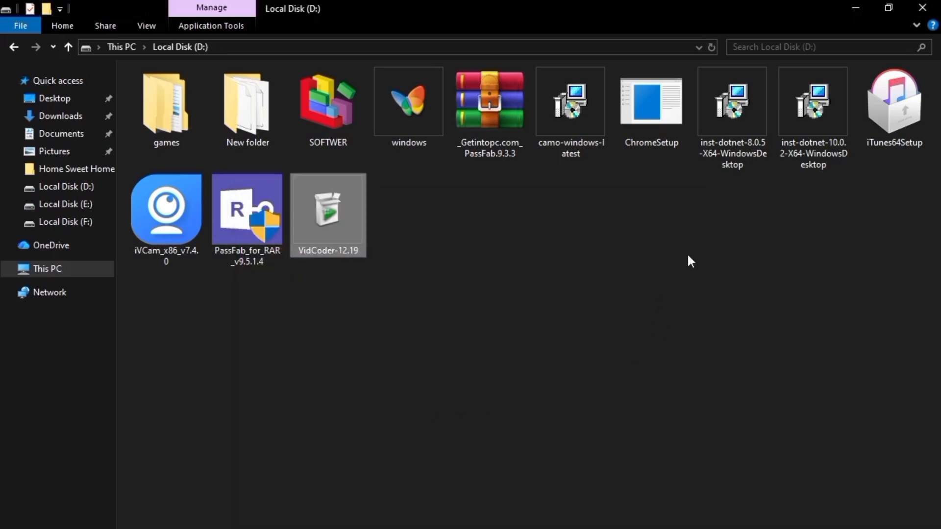
# - Close the Local Disk (D:) window, maximize the newly installed VidCoder, and close it
pyautogui.click(921, 7)
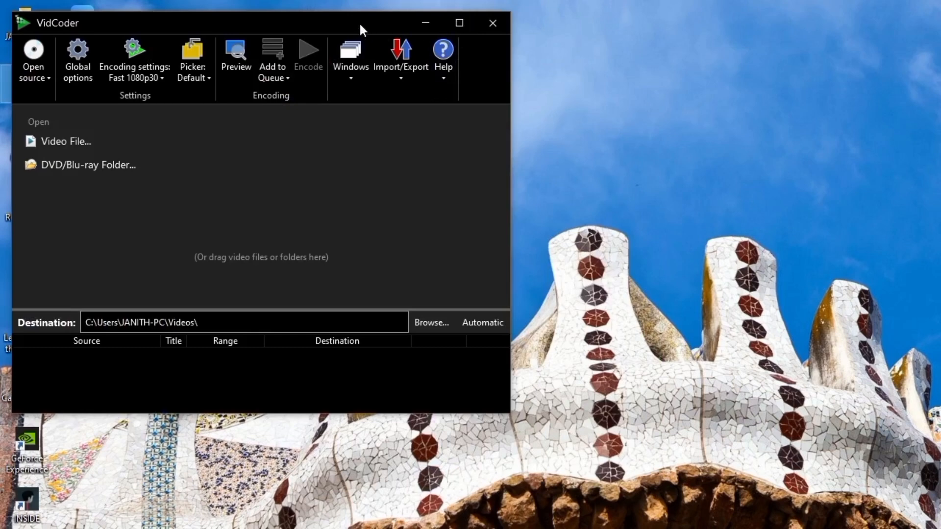
pyautogui.moveTo(360, 24); pyautogui.dragTo(453, 1)
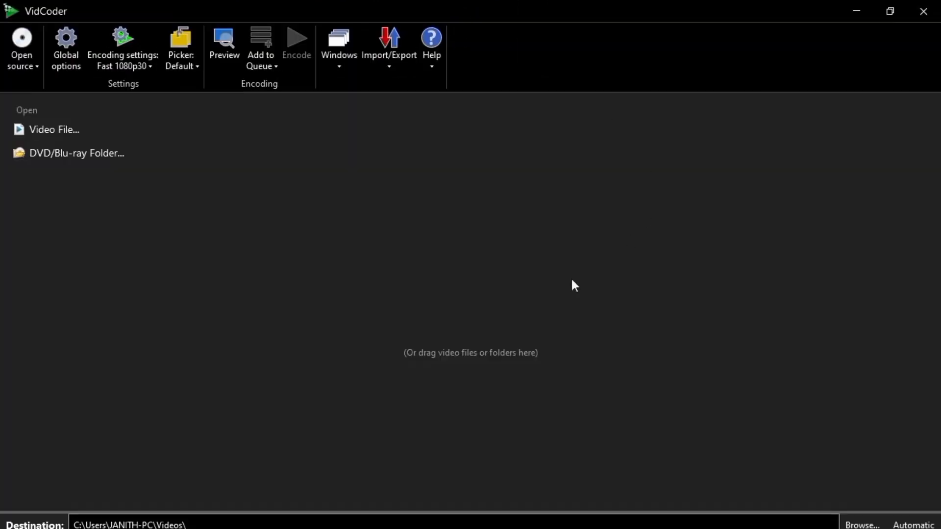
pyautogui.click(924, 11)
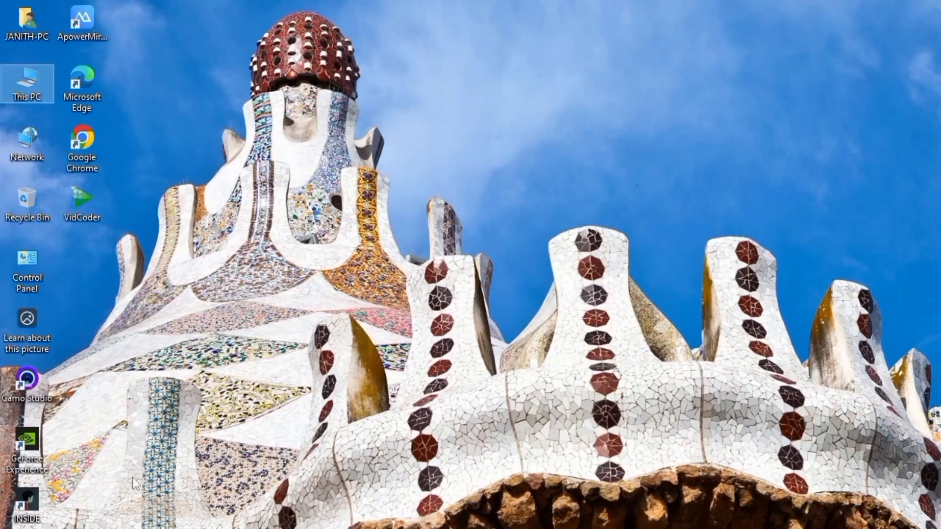
# - Open Aegisub from the installed programs and maximize its window
pyautogui.press('super')
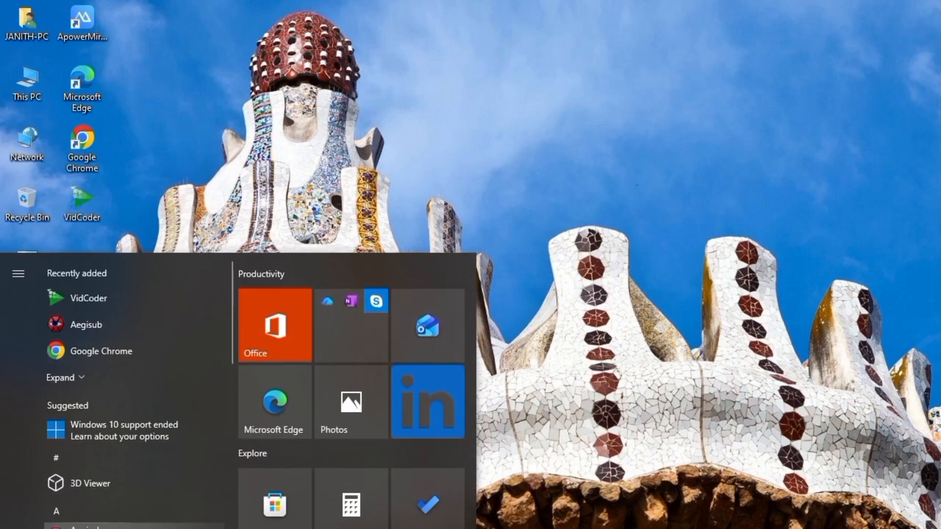
pyautogui.click(98, 528)
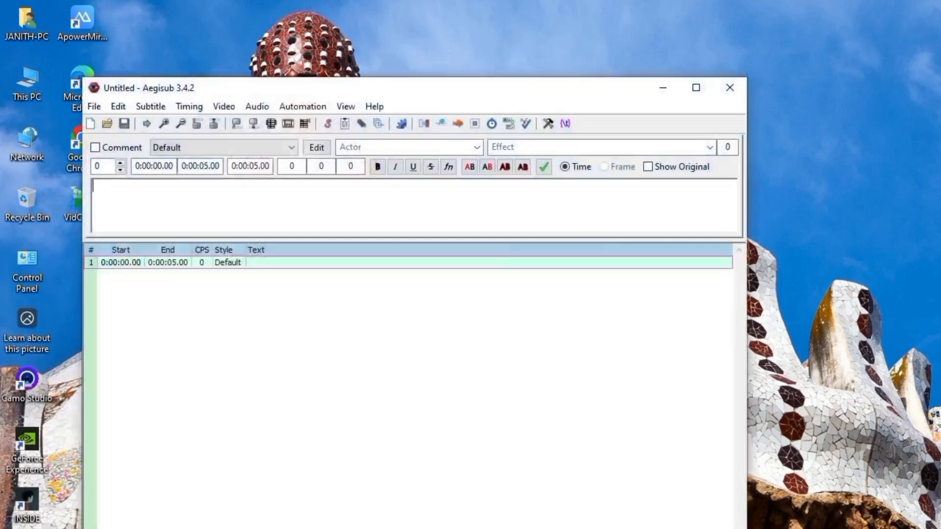
pyautogui.click(695, 89)
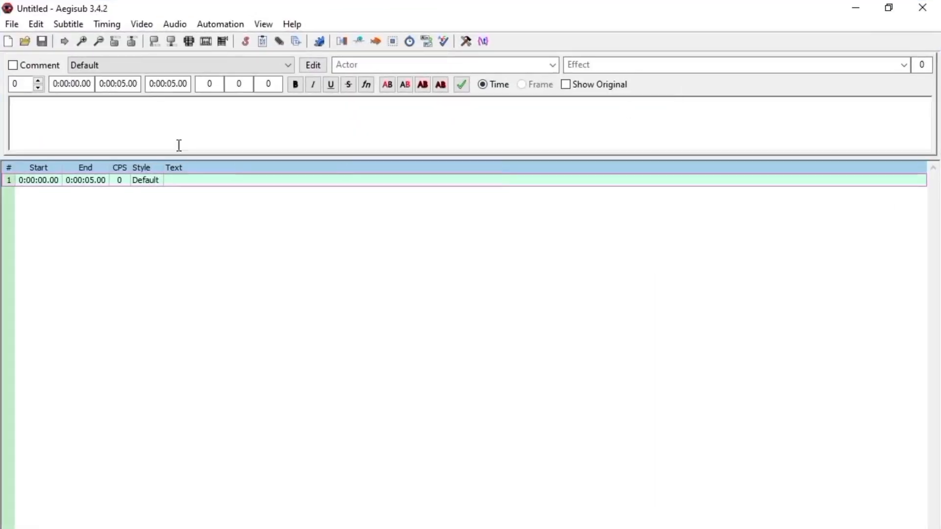
# - Load the S2 Ep14 Iron Man Armored Adventures video from the "iron man video" folder on Local Disk (F:)
pyautogui.click(143, 24)
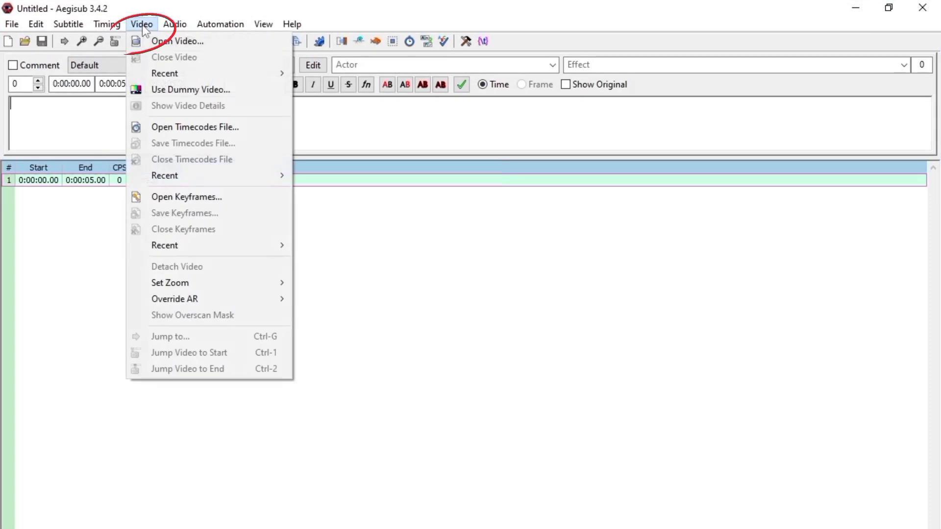
pyautogui.click(157, 40)
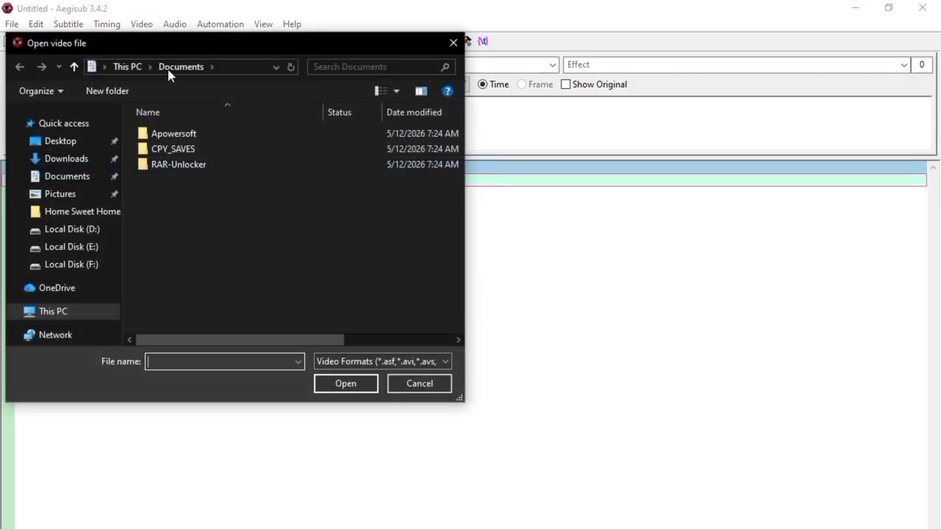
pyautogui.click(78, 266)
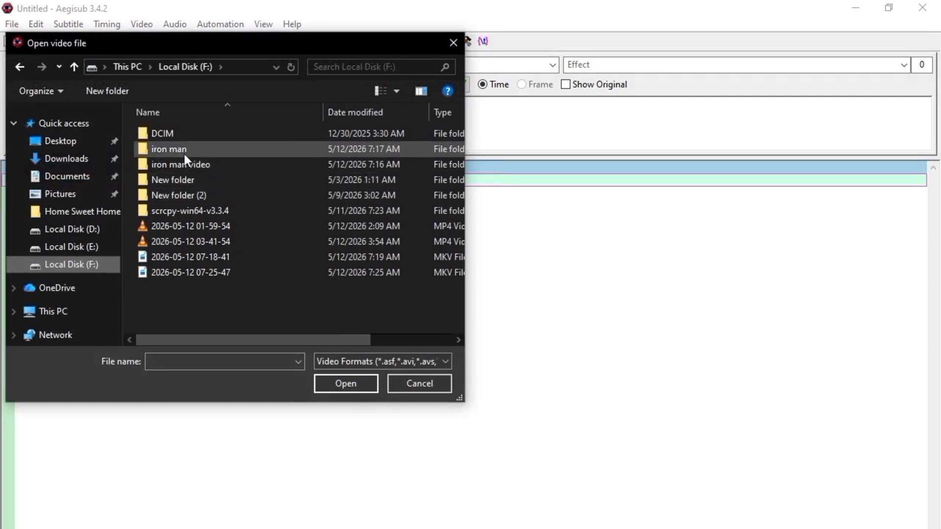
pyautogui.doubleClick(208, 163)
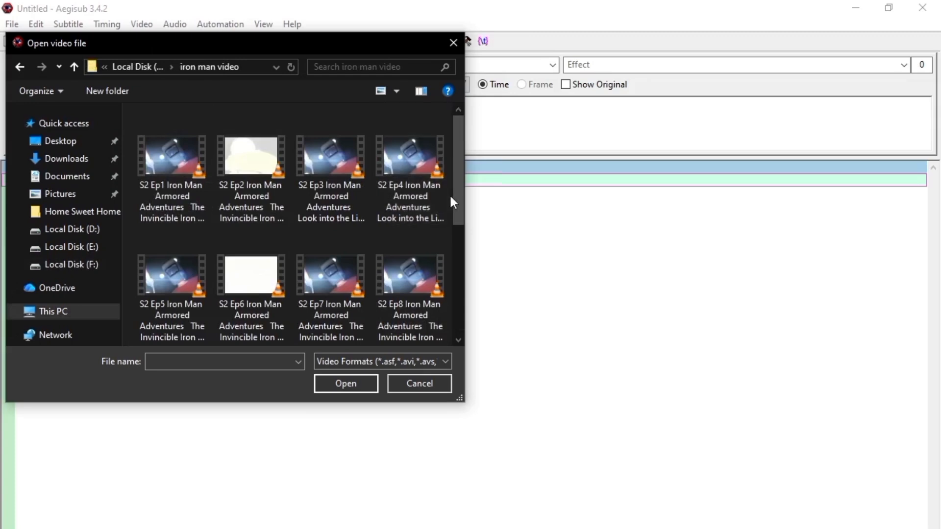
pyautogui.moveTo(455, 196); pyautogui.dragTo(463, 296)
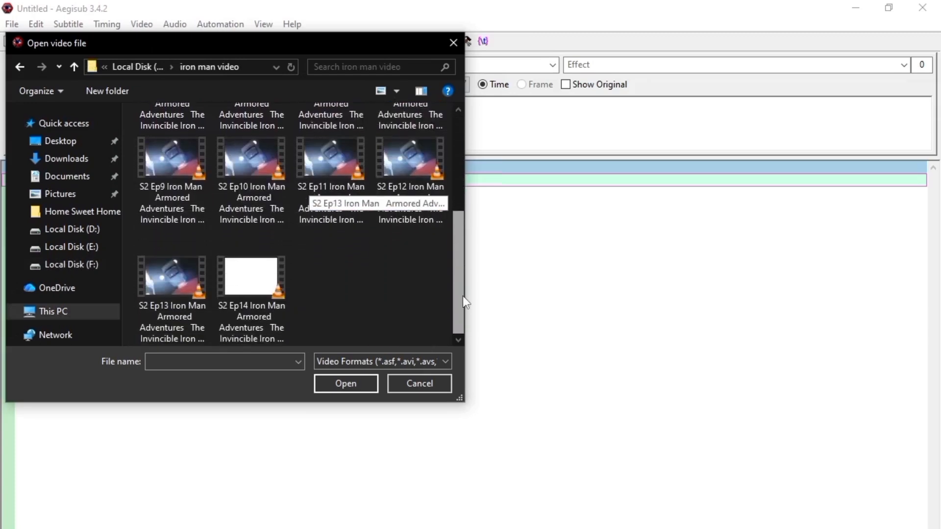
pyautogui.click(246, 298)
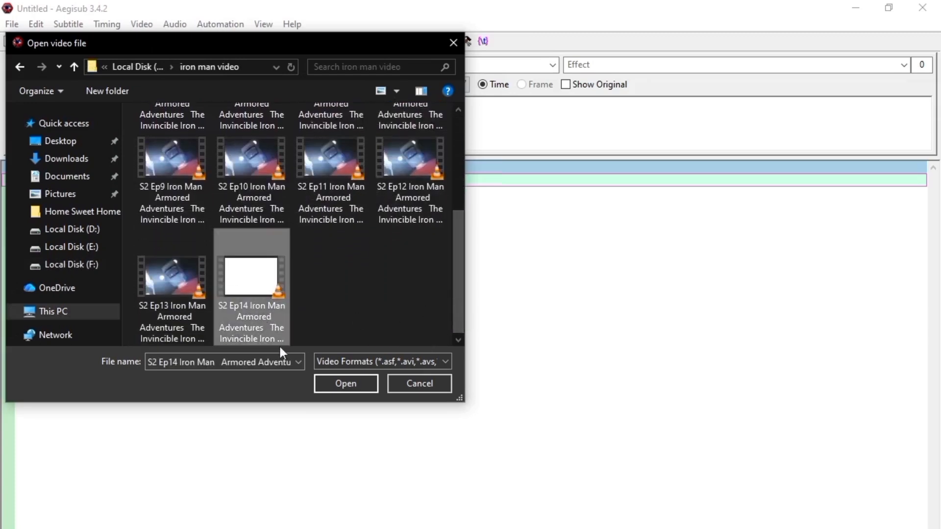
pyautogui.click(346, 384)
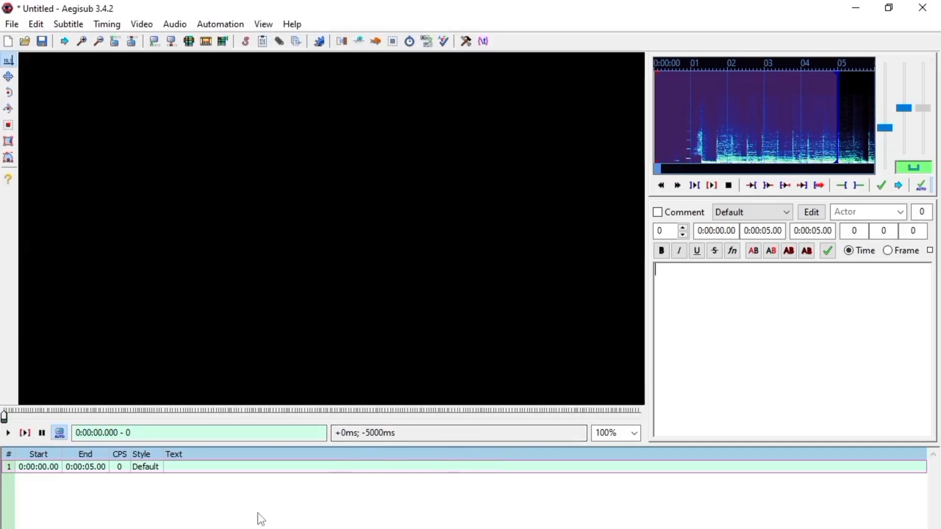
# - Check the subtitle commands without choosing one and restore the Aegisub window to its smaller size over the desktop
pyautogui.click(75, 25)
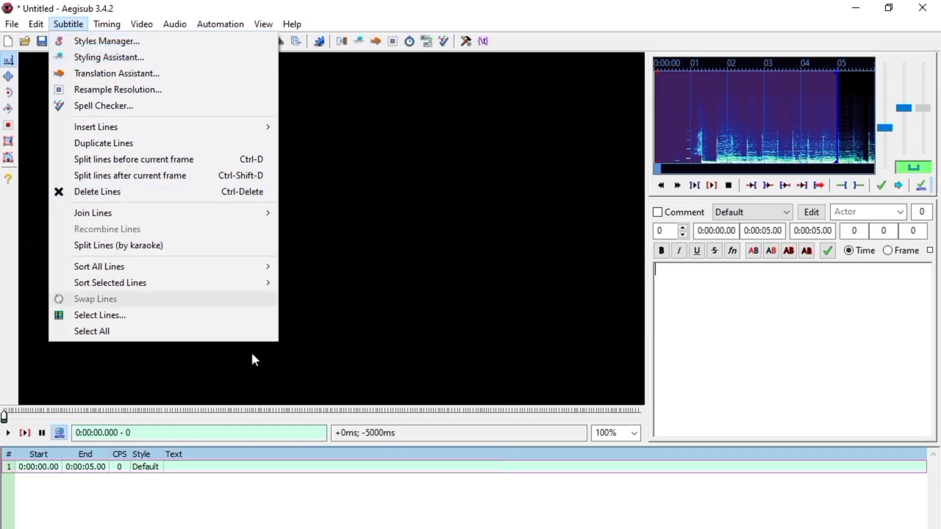
pyautogui.click(71, 26)
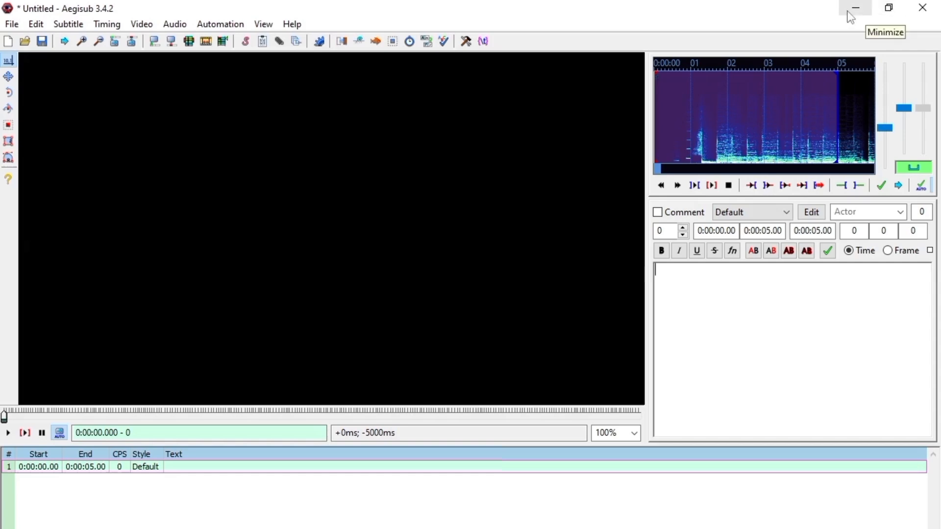
pyautogui.click(885, 8)
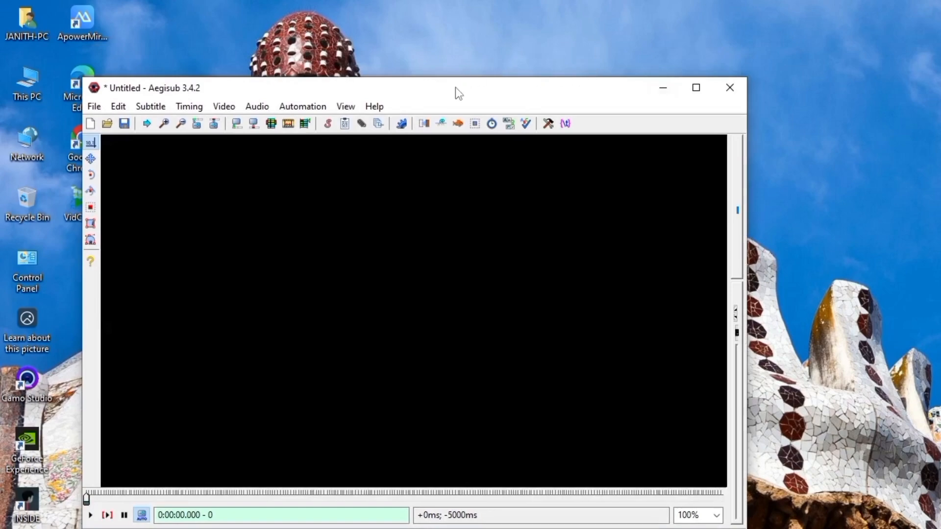
# - Move the Aegisub window aside and open the "ep 14" folder inside "iron man" on Local Disk (F:)
pyautogui.moveTo(454, 88); pyautogui.dragTo(654, 22)
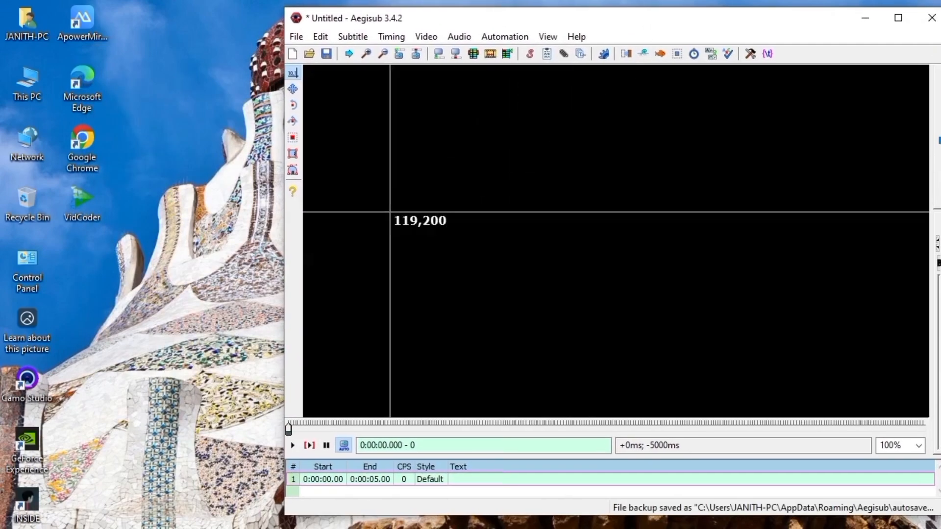
pyautogui.rightClick(26, 80)
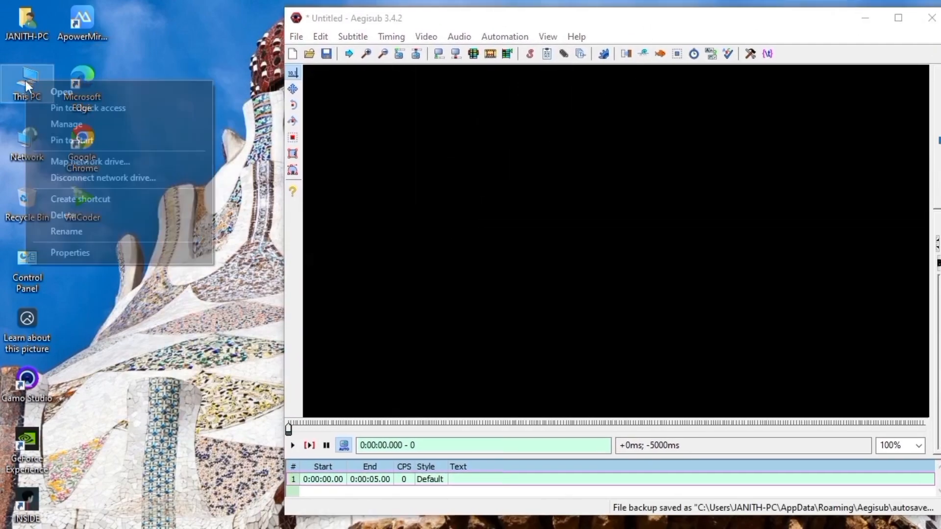
pyautogui.click(78, 87)
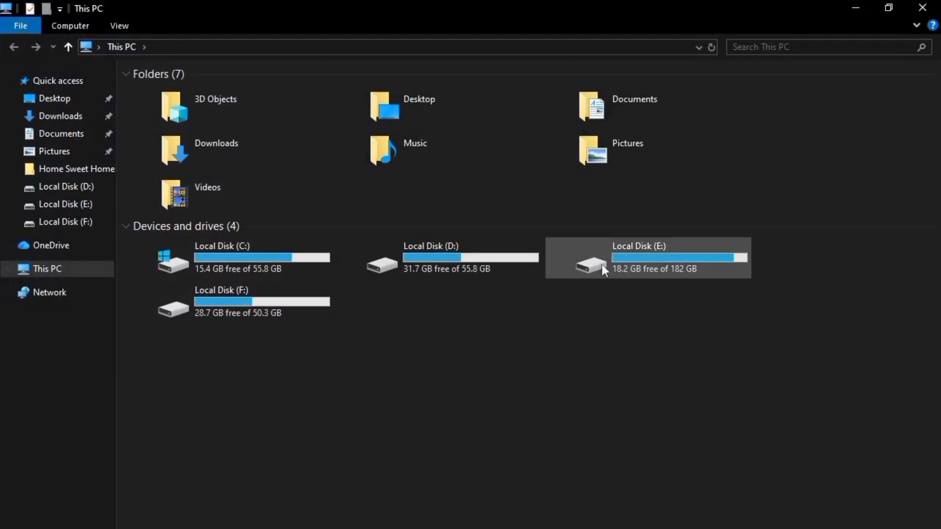
pyautogui.doubleClick(270, 296)
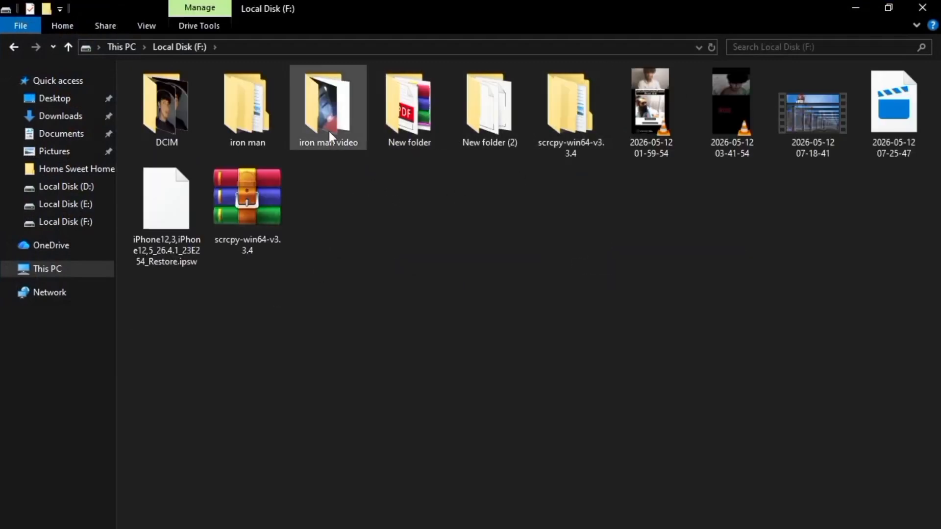
pyautogui.doubleClick(242, 132)
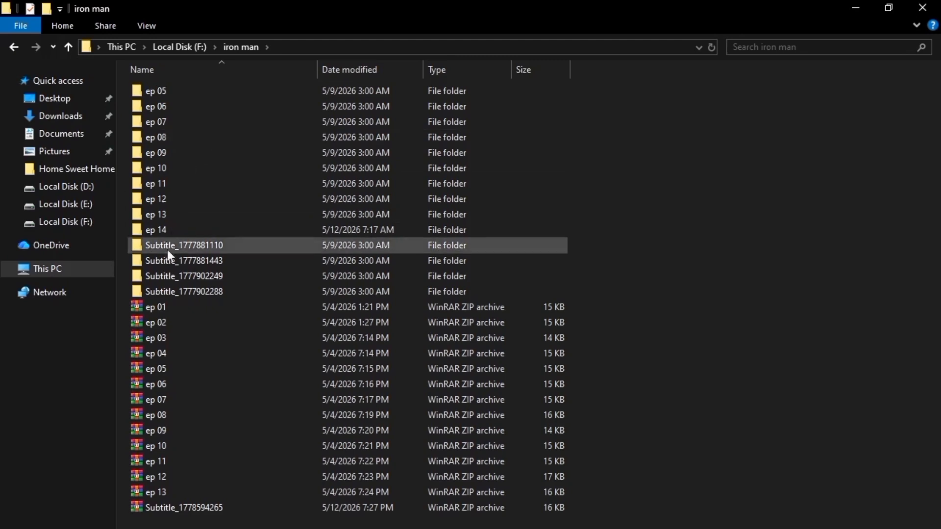
pyautogui.doubleClick(155, 229)
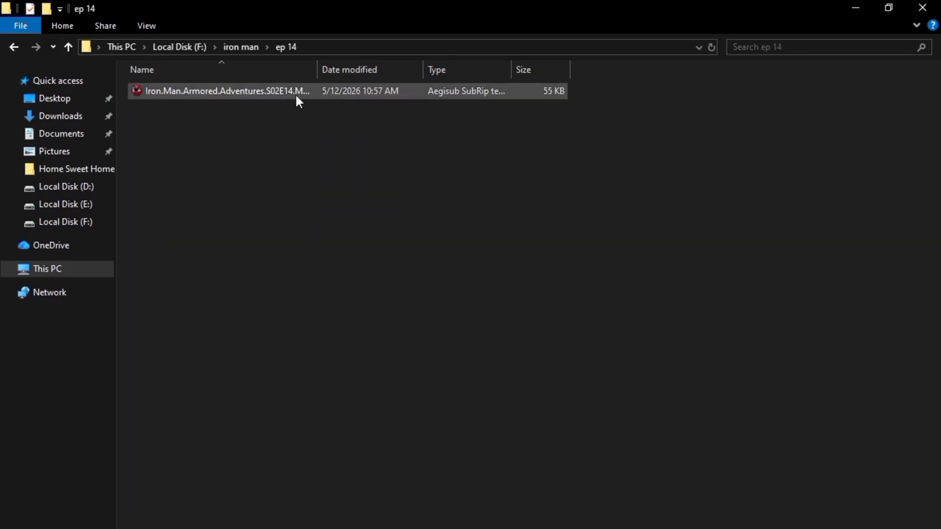
# - Load the S02E14 SubRip file from the "ep 14" folder window into Aegisub, keeping the audio and video loaded, and maximize Aegisub
pyautogui.click(889, 8)
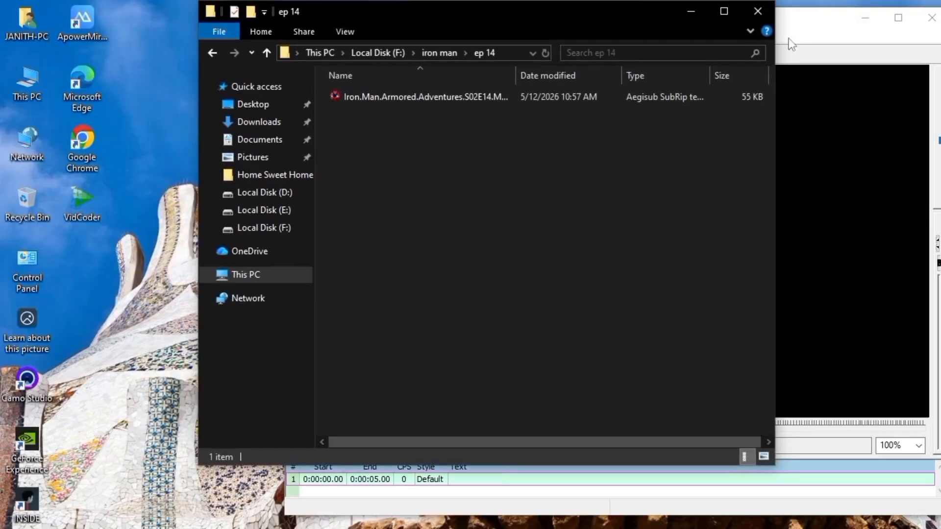
pyautogui.moveTo(531, 12); pyautogui.dragTo(348, 40)
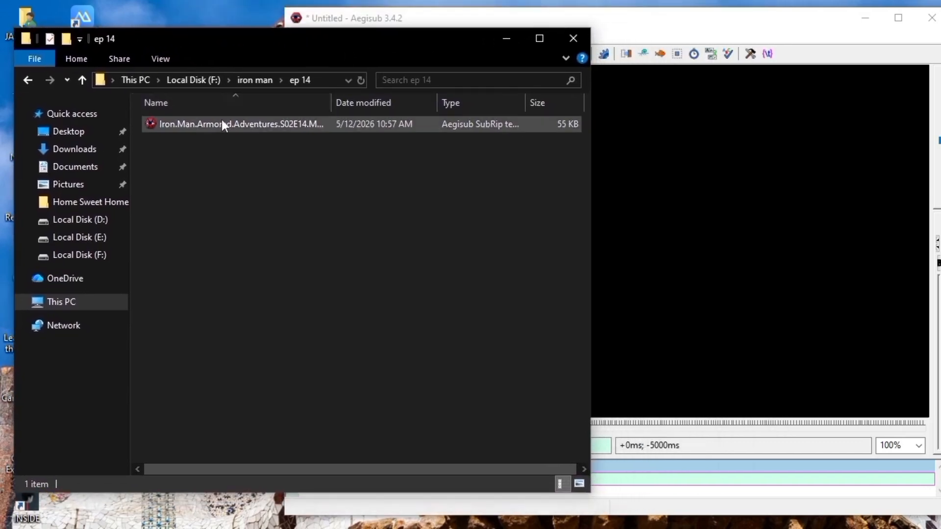
pyautogui.moveTo(218, 120); pyautogui.dragTo(642, 494)
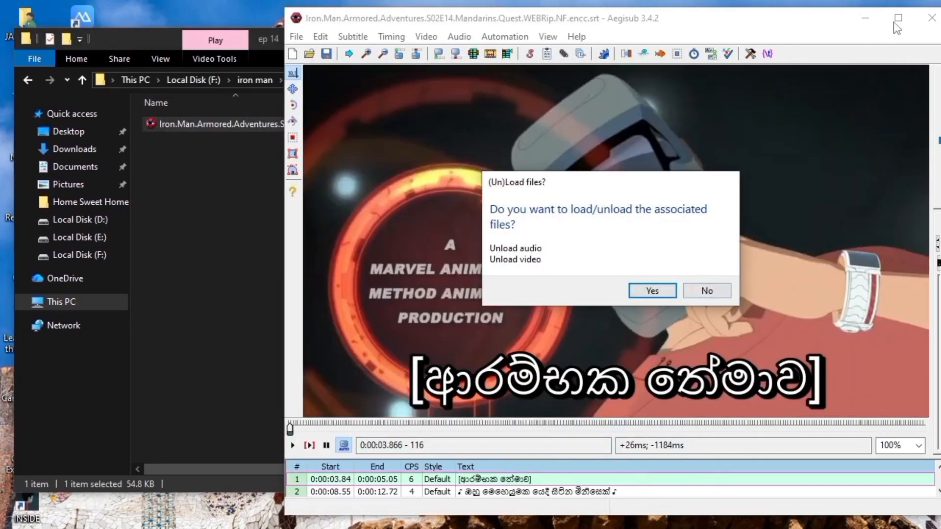
pyautogui.click(711, 290)
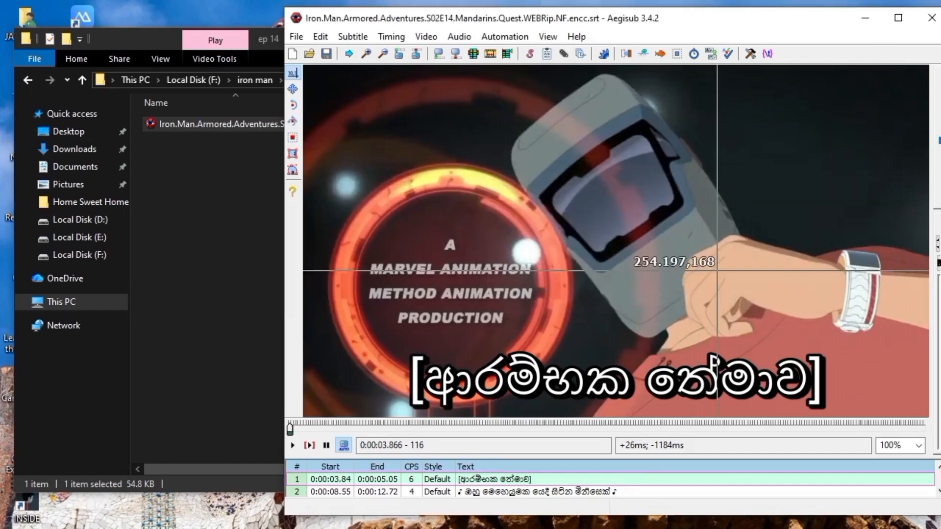
pyautogui.click(901, 19)
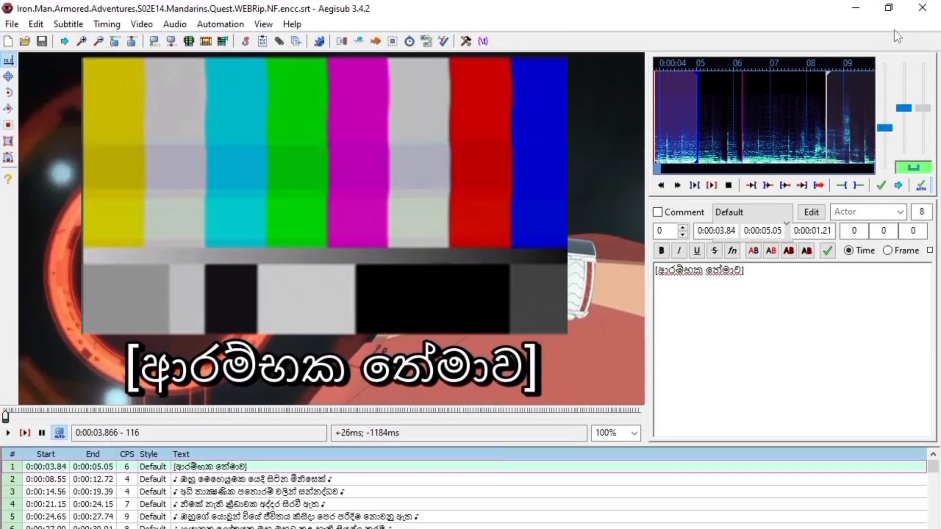
# - Start video playback and set the Default subtitle style's shadow to 1.0
pyautogui.click(8, 433)
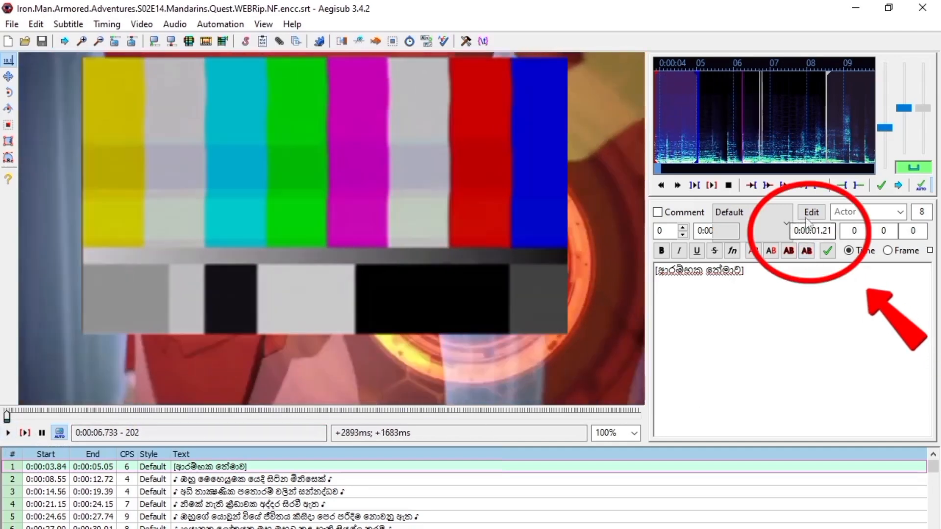
pyautogui.click(811, 212)
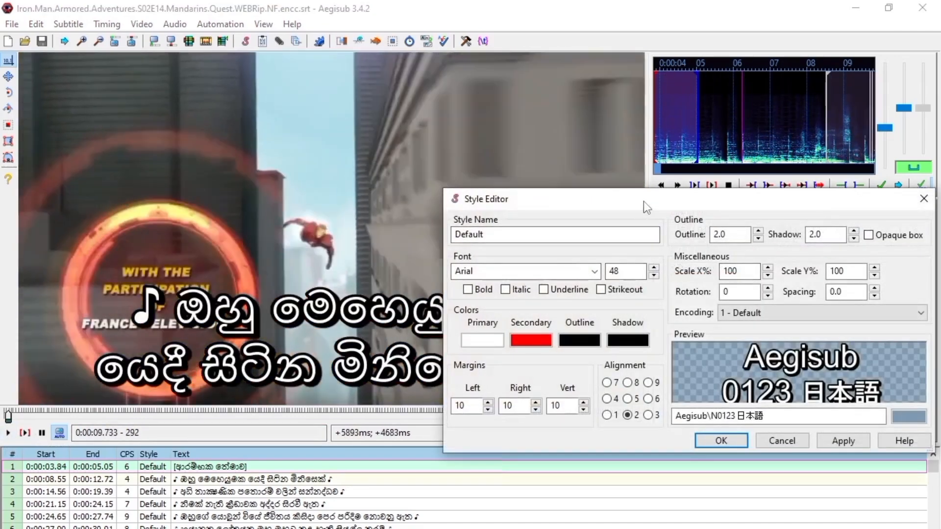
pyautogui.moveTo(643, 200); pyautogui.dragTo(614, 227)
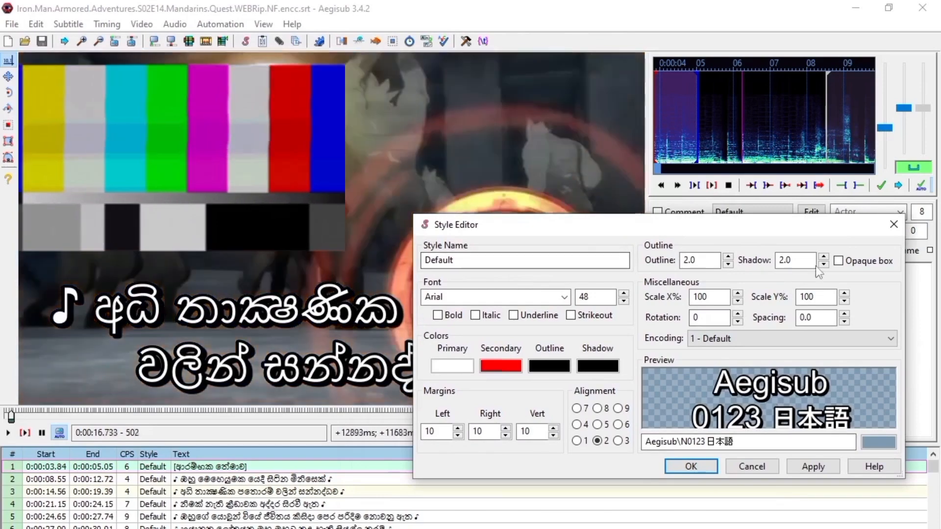
pyautogui.click(824, 265)
pyautogui.click(822, 266)
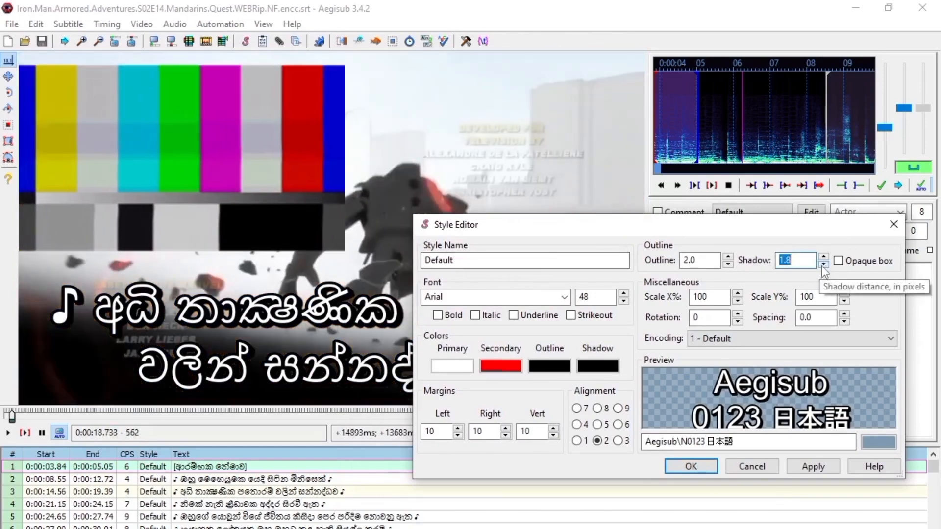
pyautogui.click(822, 266)
pyautogui.click(822, 266)
pyautogui.click(822, 266)
pyautogui.click(822, 266)
pyautogui.click(822, 266)
pyautogui.click(822, 266)
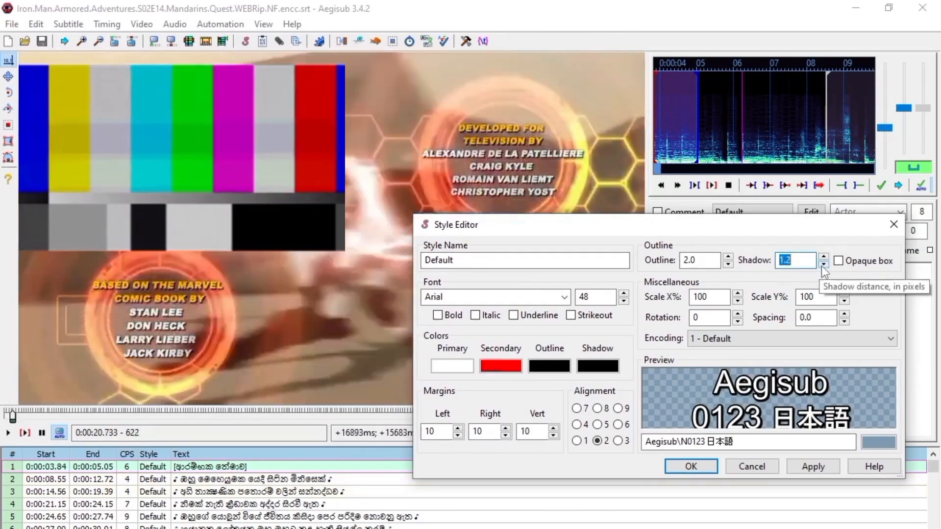
pyautogui.click(822, 266)
pyautogui.click(821, 266)
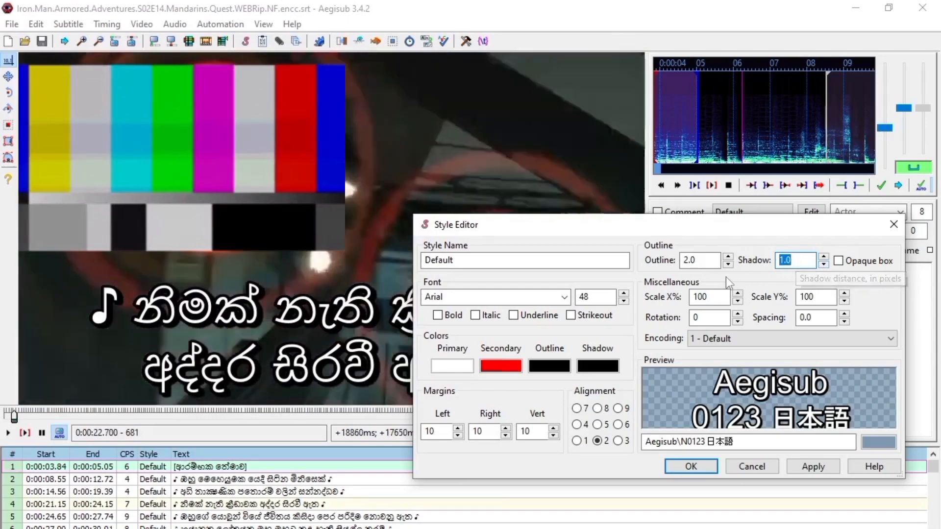
# - Set the Default style's outline to 1.5 and briefly preview the opaque box option, leaving it off
pyautogui.click(729, 265)
pyautogui.click(729, 264)
pyautogui.click(728, 264)
pyautogui.click(729, 264)
pyautogui.click(729, 265)
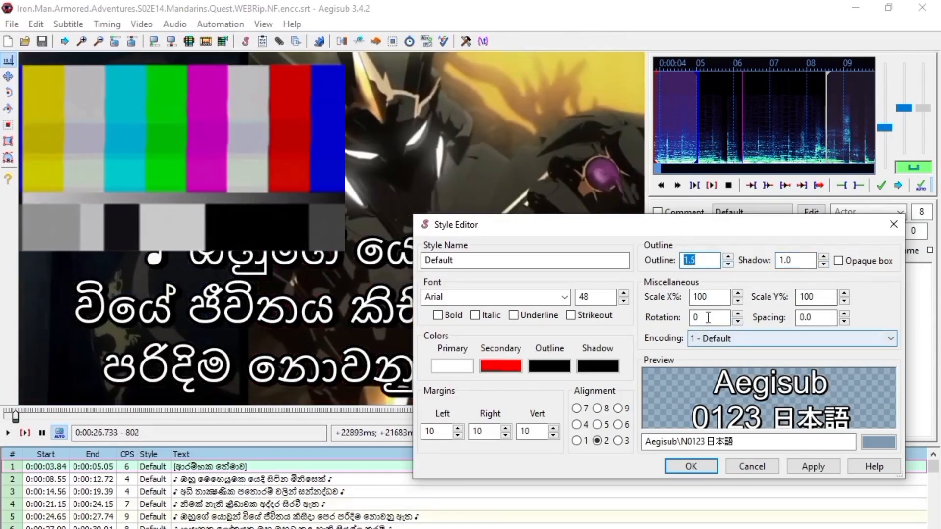
pyautogui.click(841, 263)
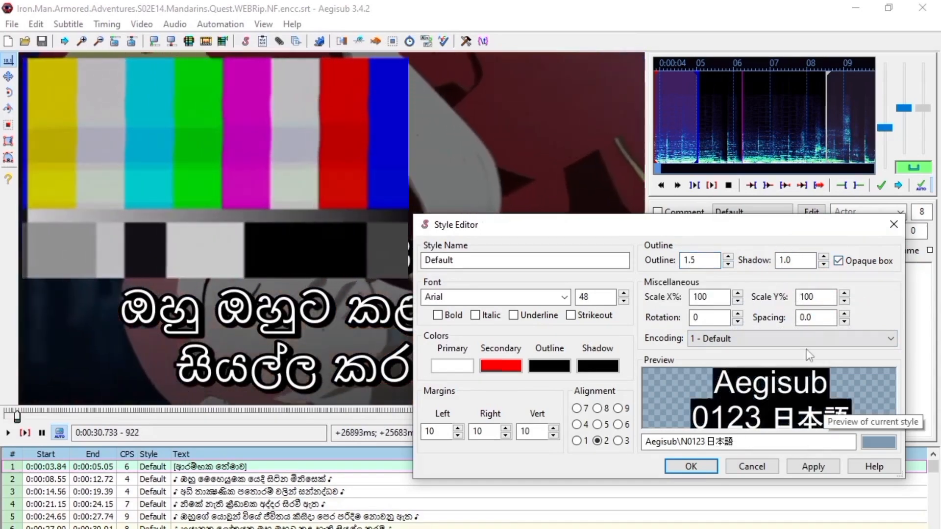
pyautogui.click(839, 262)
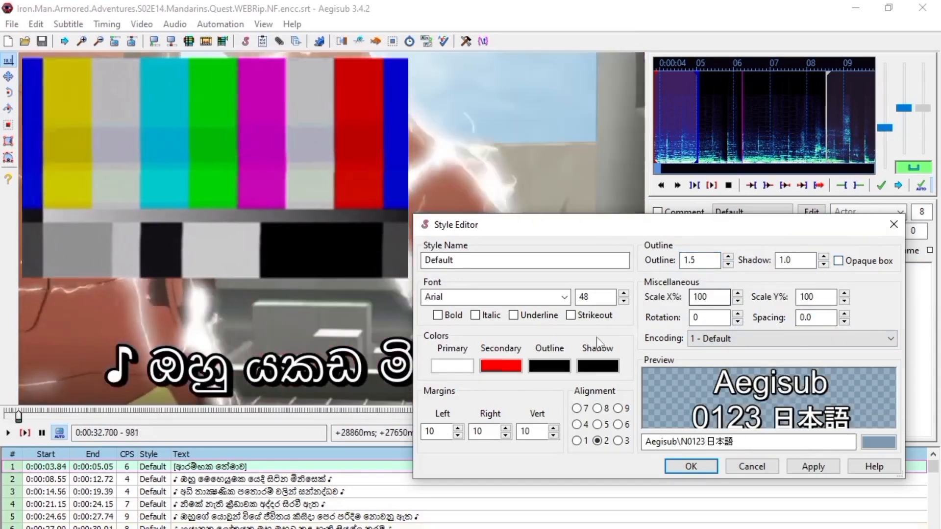
# - Make the Default style's Arial font bold and set its size to 22
pyautogui.click(438, 315)
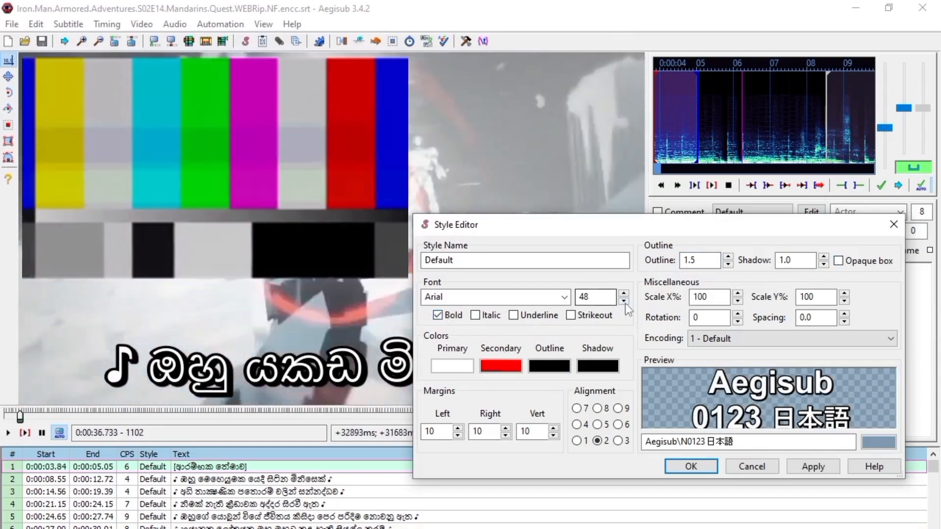
pyautogui.click(624, 301)
pyautogui.click(623, 301)
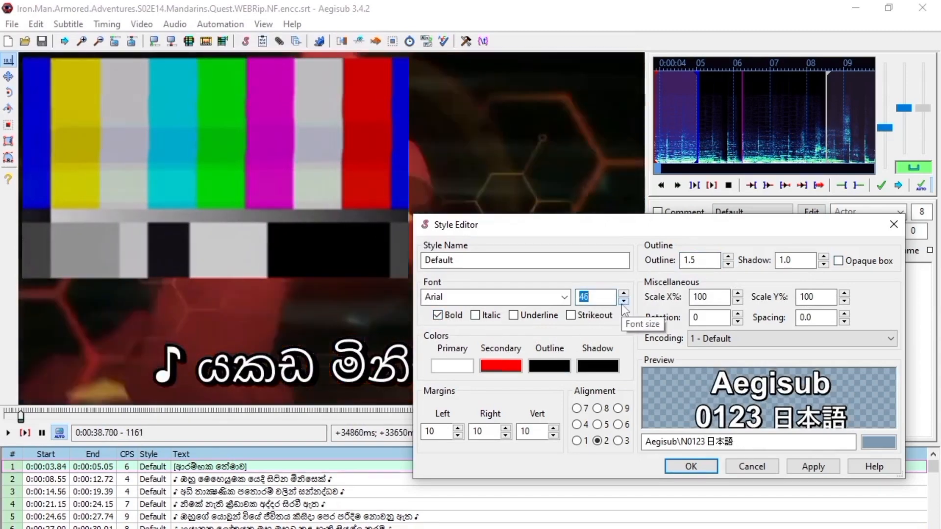
pyautogui.click(622, 303)
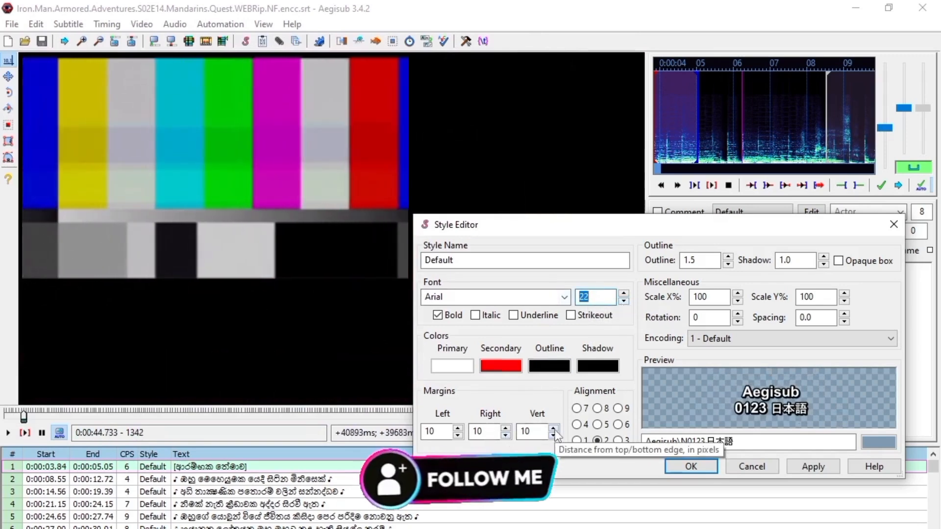
# - Set the Default style's vertical margin to 12, apply the style changes and close the style editor
pyautogui.click(554, 429)
pyautogui.click(554, 429)
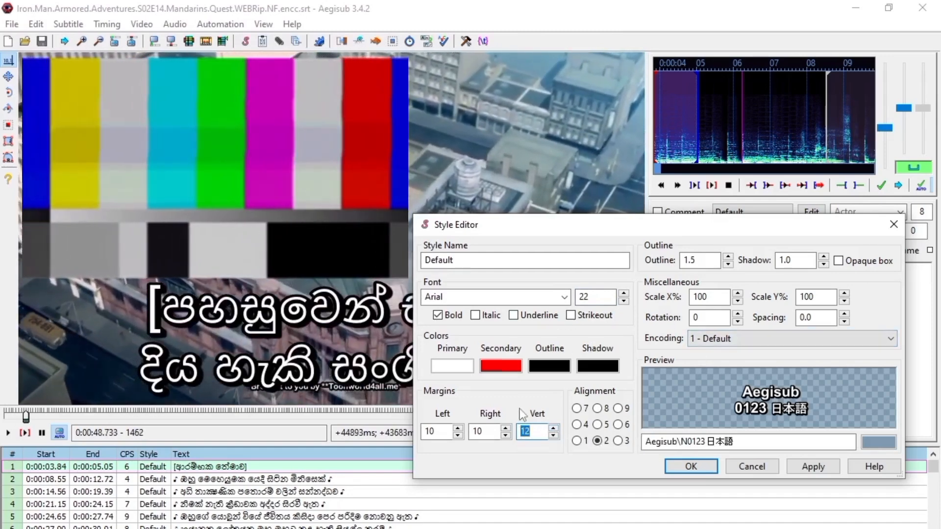
pyautogui.click(819, 468)
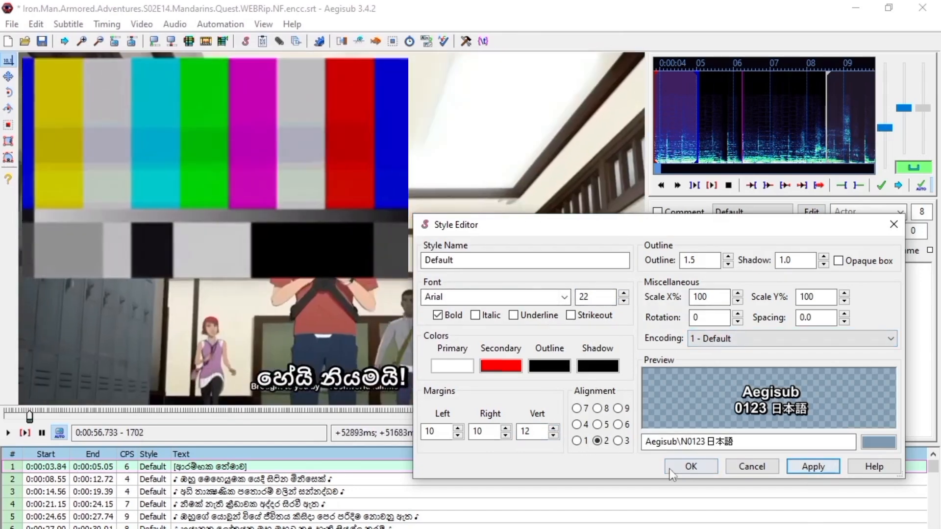
pyautogui.click(667, 466)
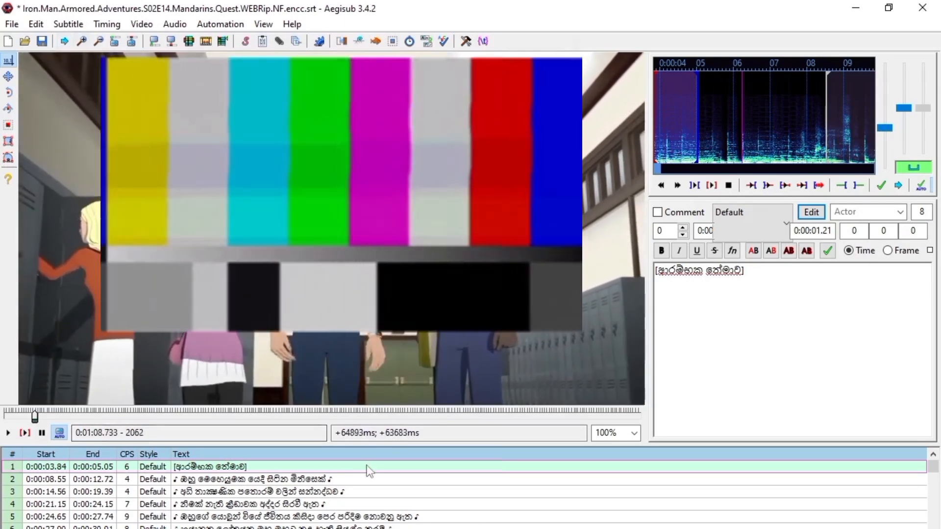
# - Save the subtitles in the Documents folder as "14" in Advanced Substation Alpha (*.ass) format
pyautogui.click(12, 24)
pyautogui.click(12, 24)
pyautogui.click(11, 25)
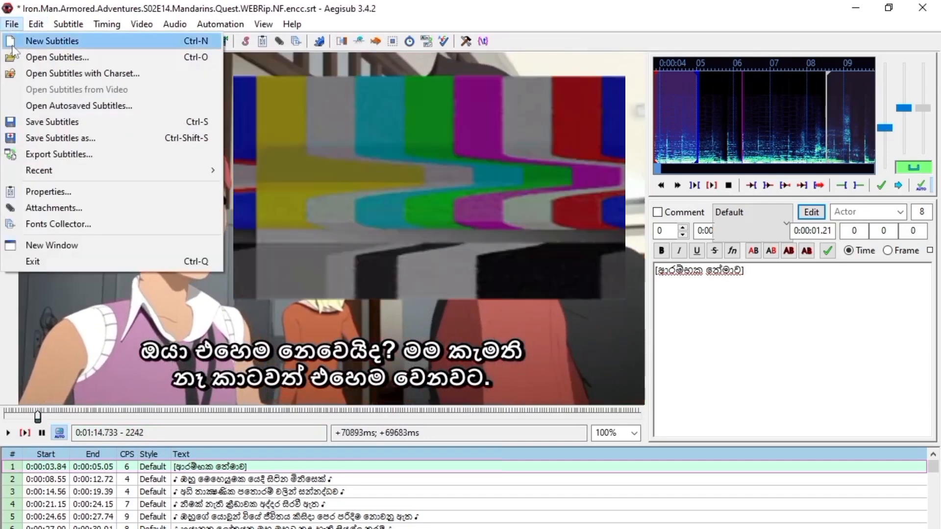
pyautogui.click(97, 138)
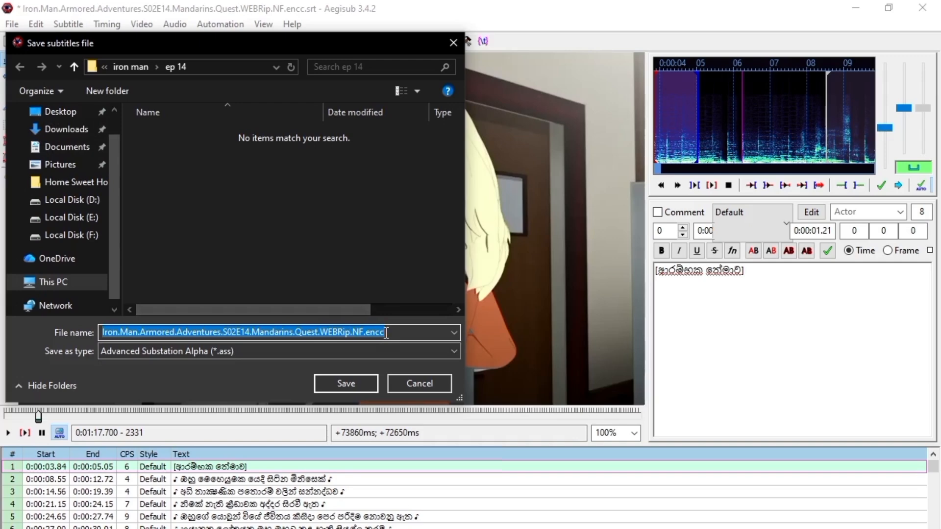
pyautogui.press('BackSpace')
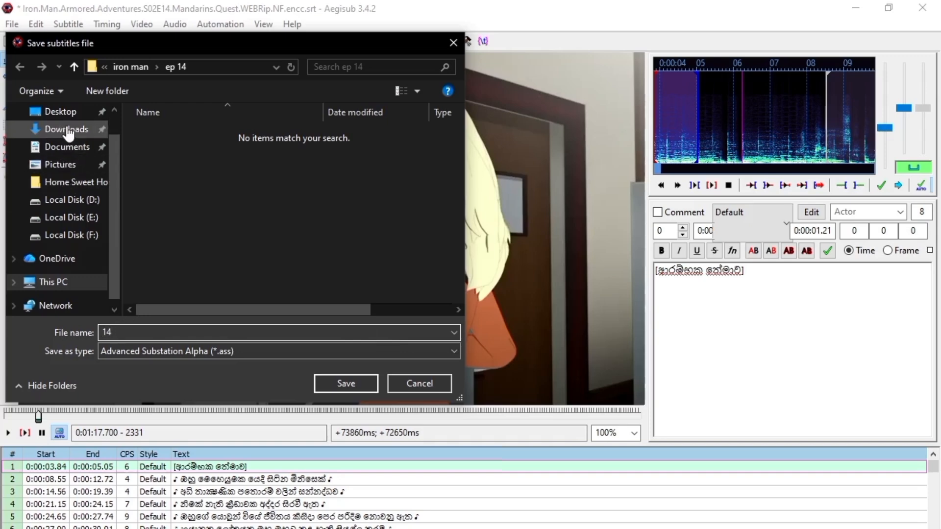
pyautogui.click(69, 148)
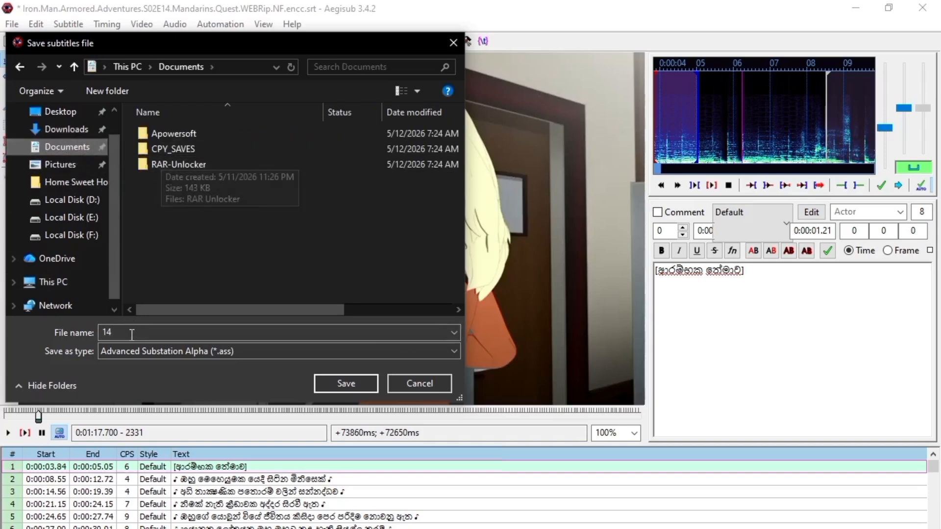
pyautogui.click(346, 383)
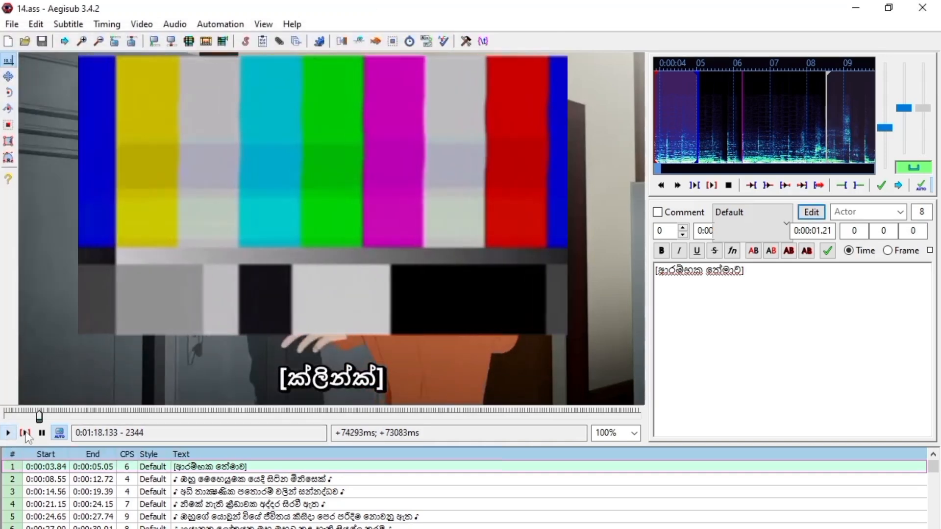
# - Check the restyled subtitles by playing the video from about three minutes in, and minimize Aegisub
pyautogui.click(85, 416)
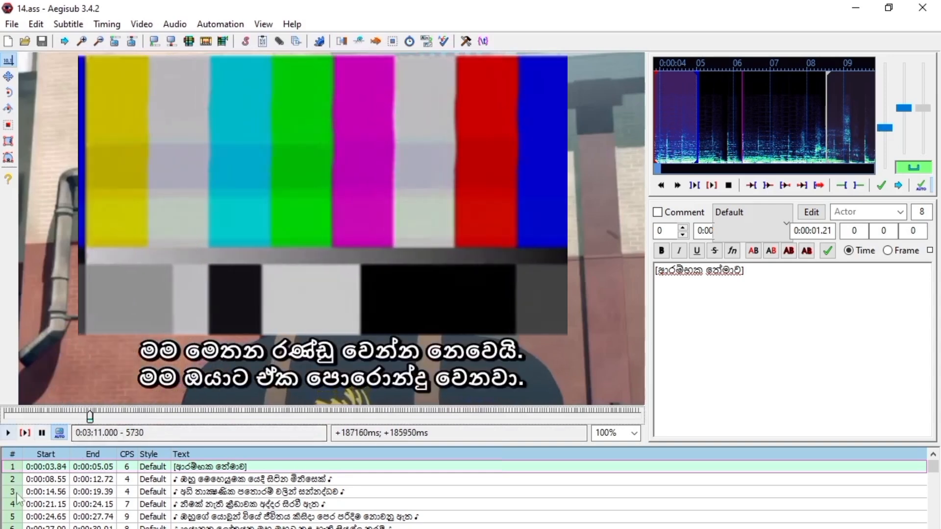
pyautogui.scroll(1, 461, 493)
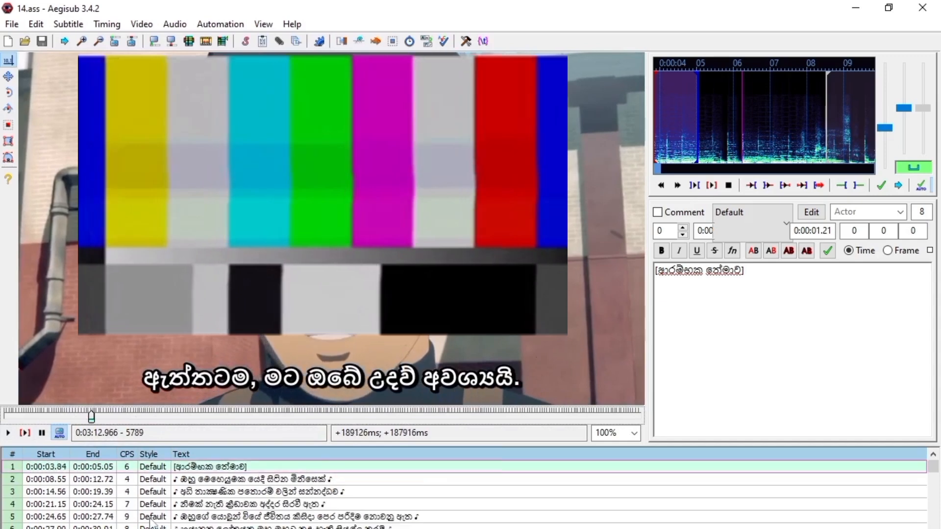
pyautogui.click(7, 433)
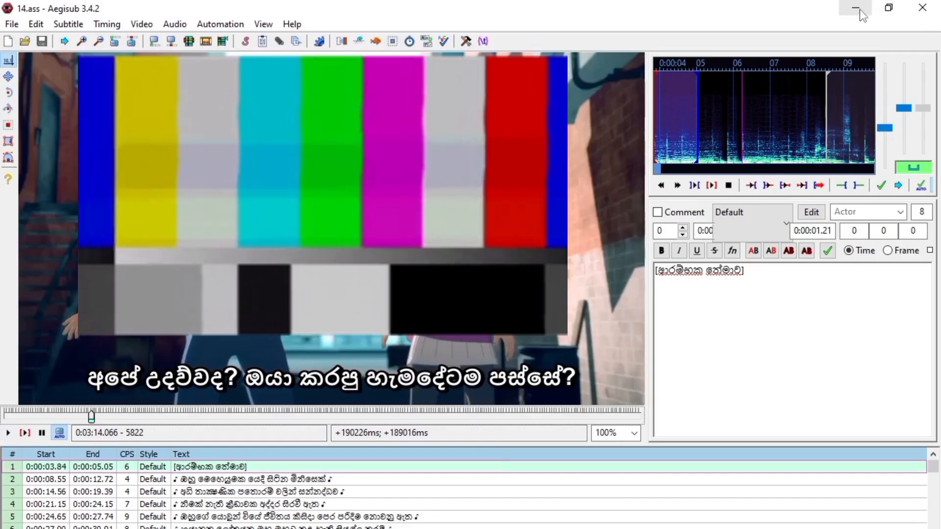
pyautogui.click(857, 9)
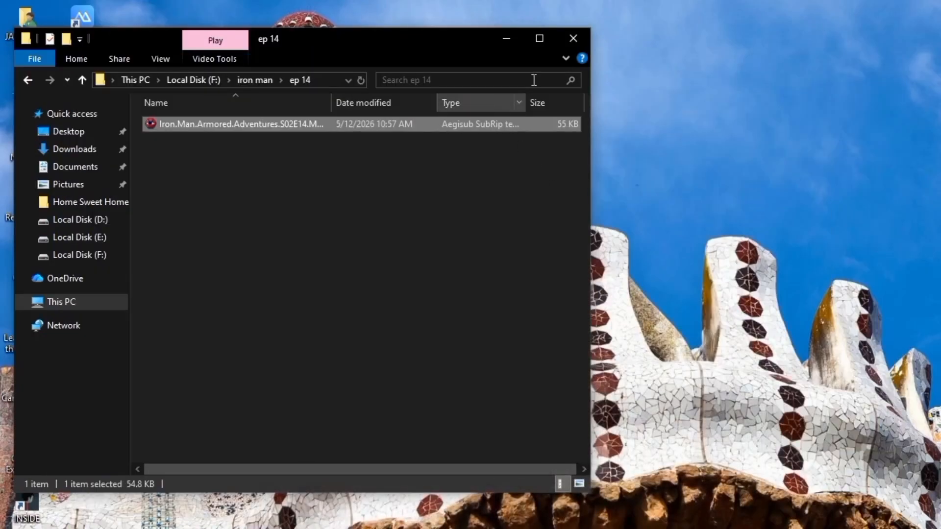
# - Close the ep 14 folder window, refresh the desktop and open VidCoder
pyautogui.click(573, 39)
pyautogui.rightClick(412, 125)
pyautogui.click(450, 168)
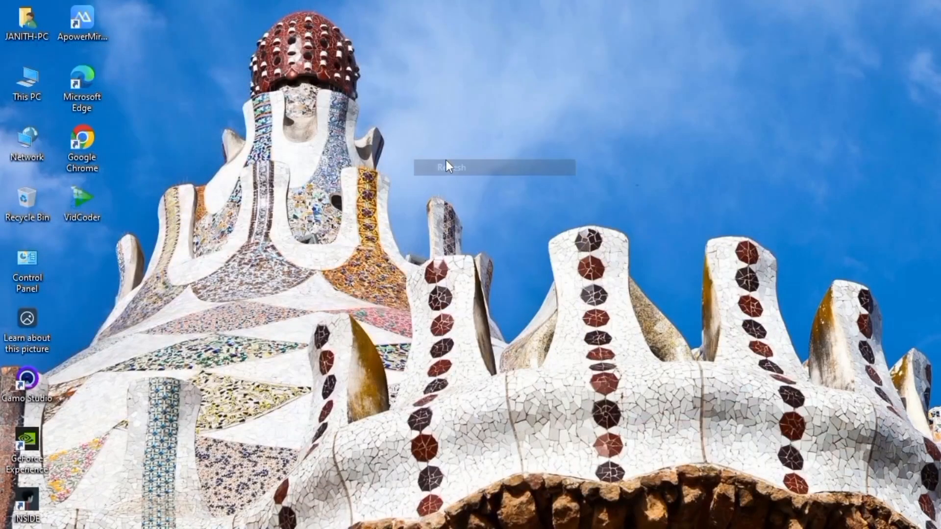
pyautogui.rightClick(84, 210)
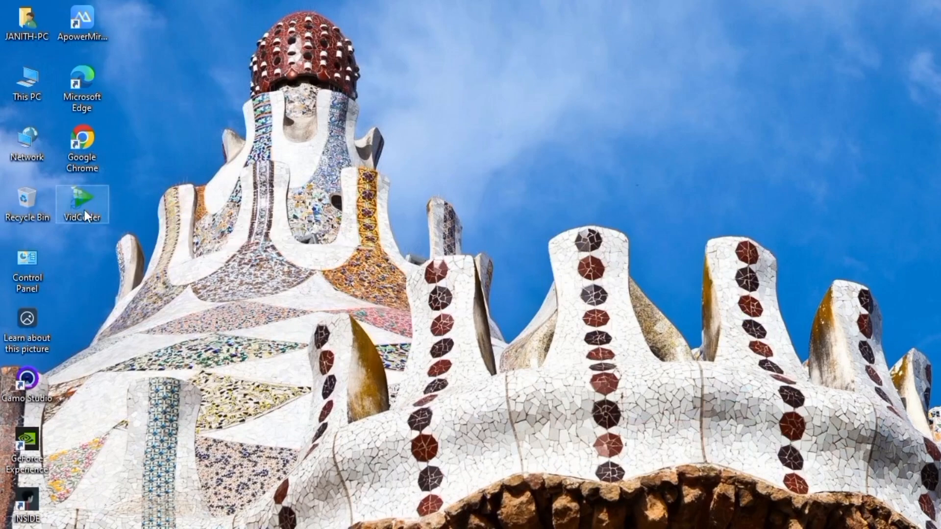
pyautogui.click(129, 223)
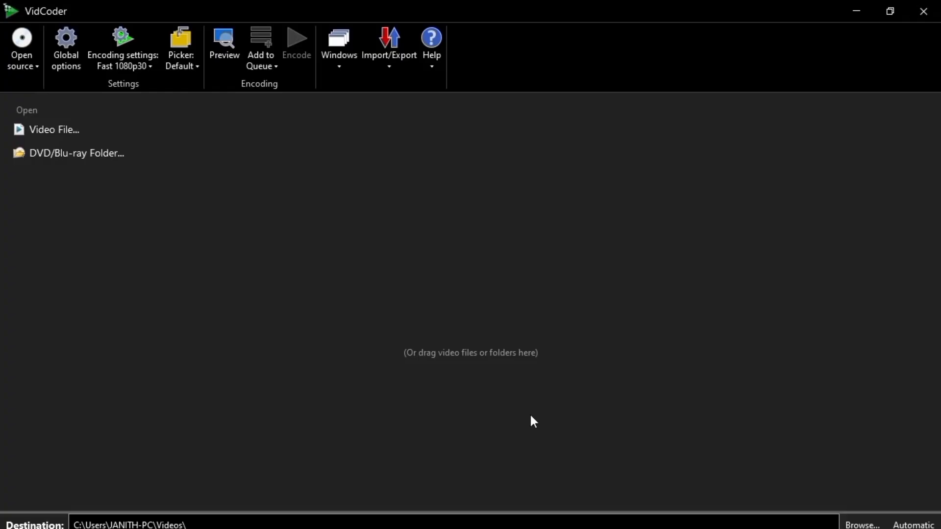
# - Load the S2 Ep14 Iron Man Armored Adventures video from the "iron man video" folder on drive F: as the source
pyautogui.click(48, 132)
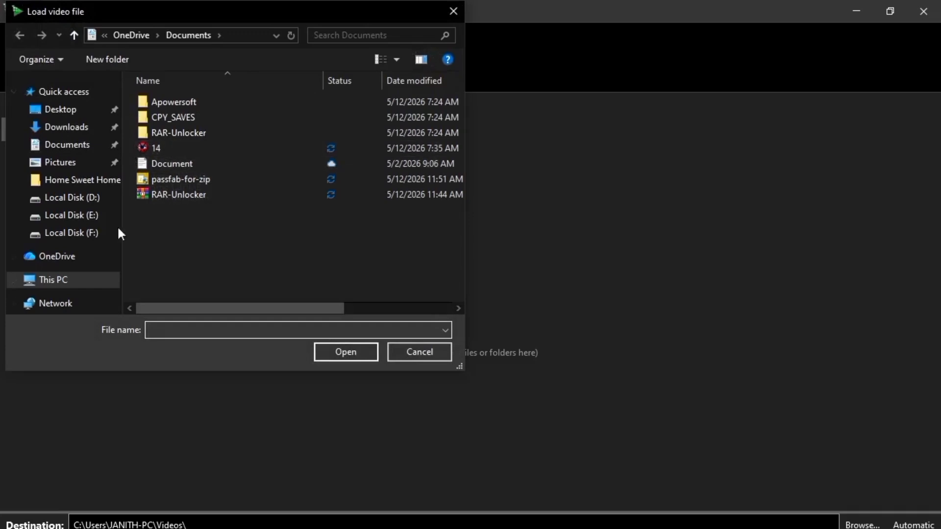
pyautogui.click(77, 273)
pyautogui.scroll(-3, 287, 241)
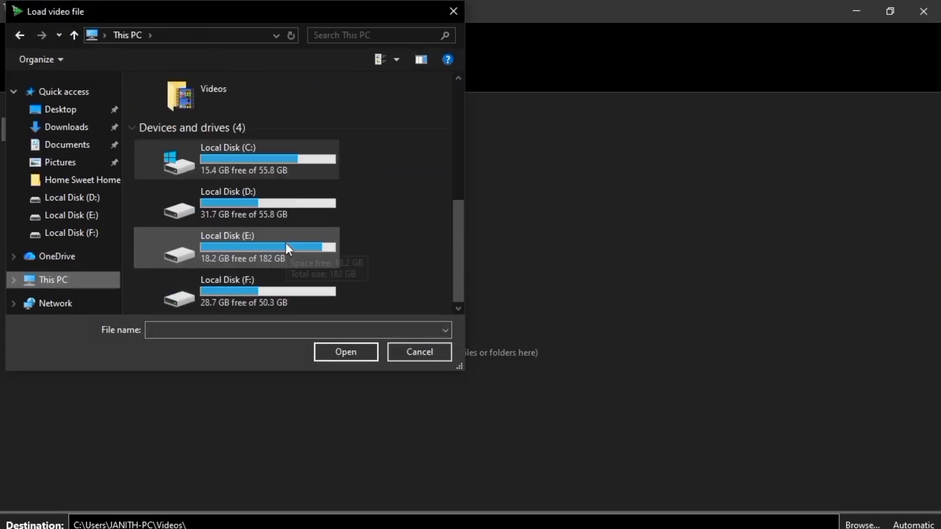
pyautogui.doubleClick(230, 287)
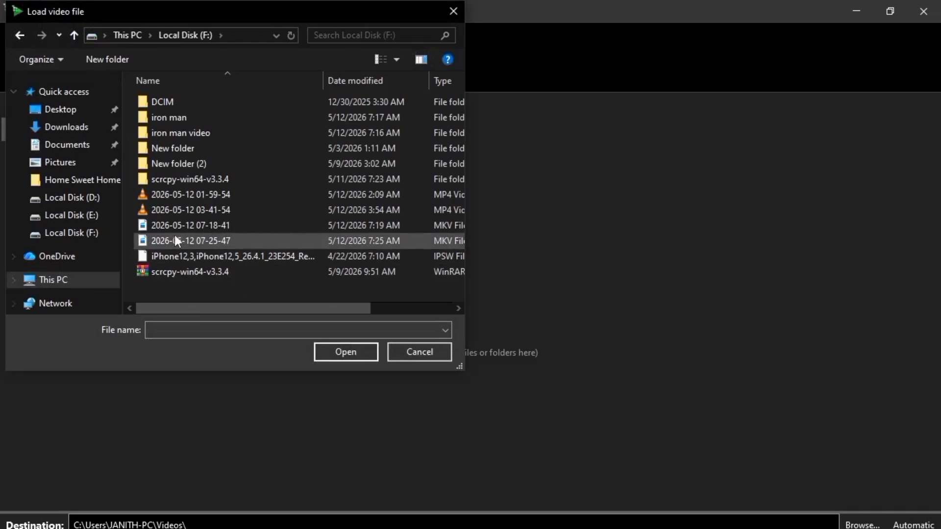
pyautogui.doubleClick(173, 133)
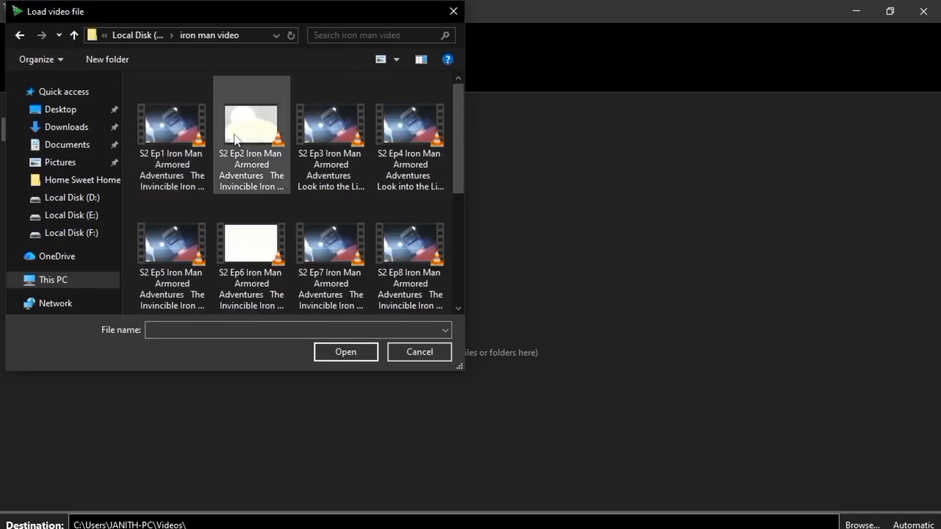
pyautogui.scroll(-5, 354, 278)
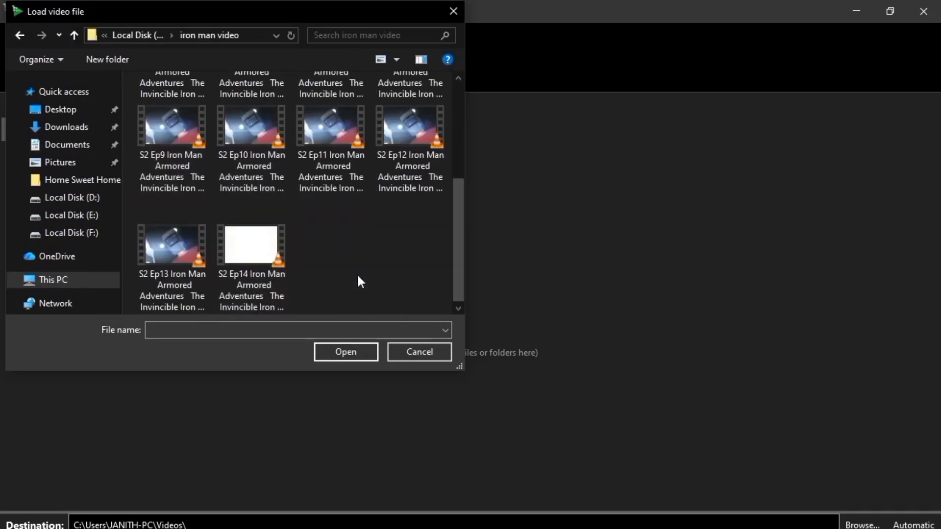
pyautogui.click(248, 269)
pyautogui.click(333, 345)
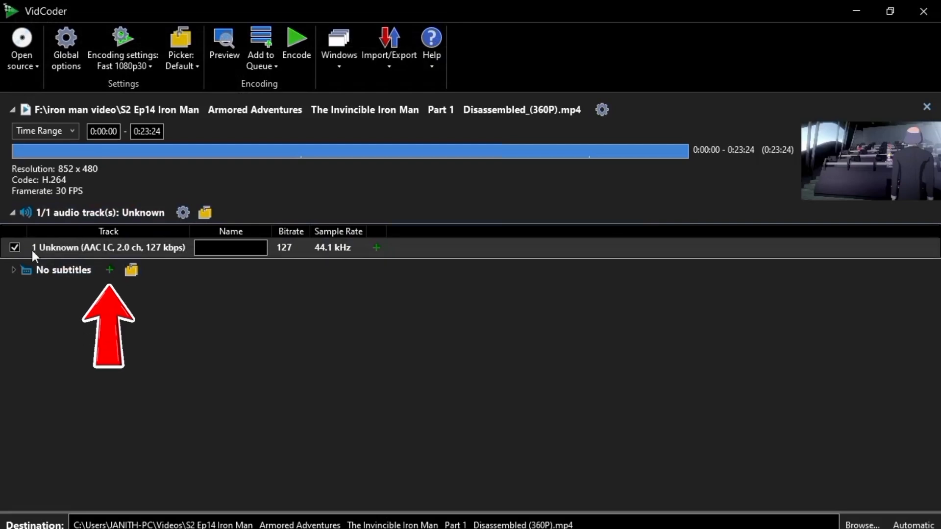
# - Add the subtitle file 14 from the Documents folder as external subtitles and set it to burn in
pyautogui.click(110, 272)
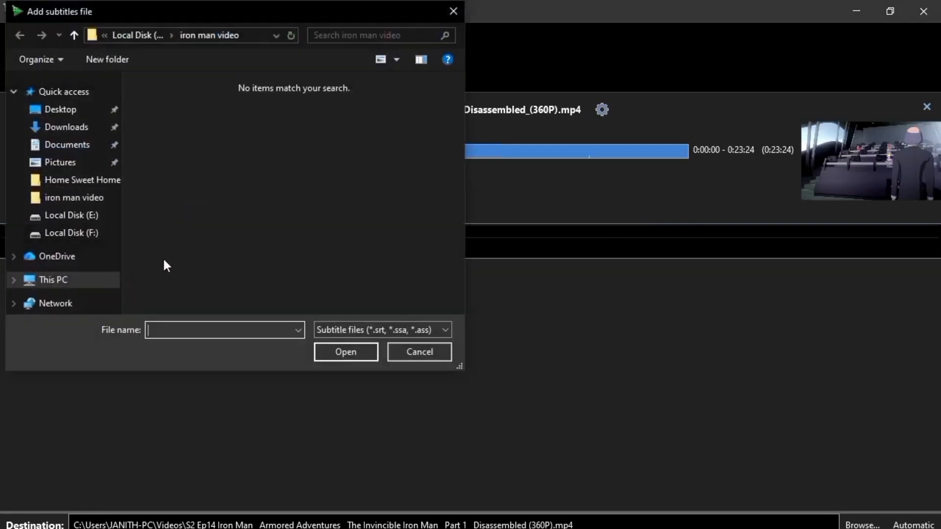
pyautogui.click(72, 152)
pyautogui.click(148, 143)
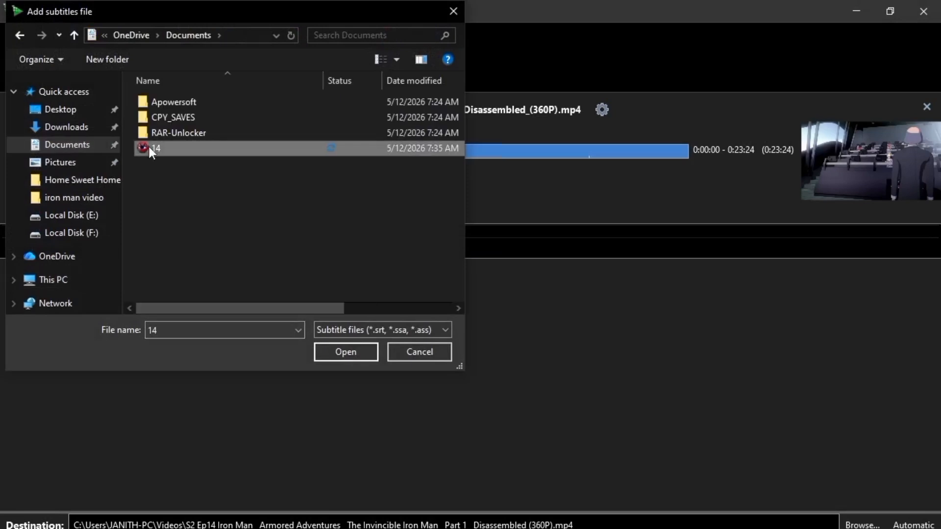
pyautogui.click(353, 349)
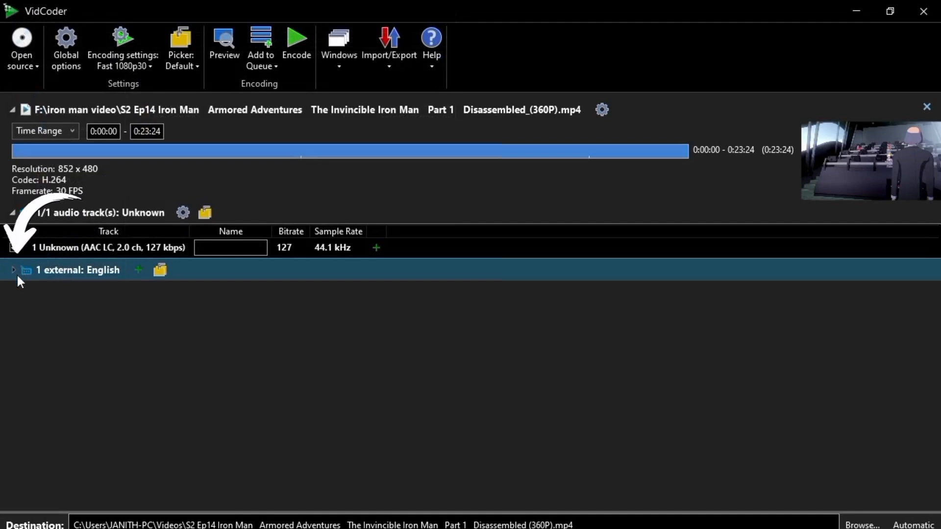
pyautogui.click(13, 273)
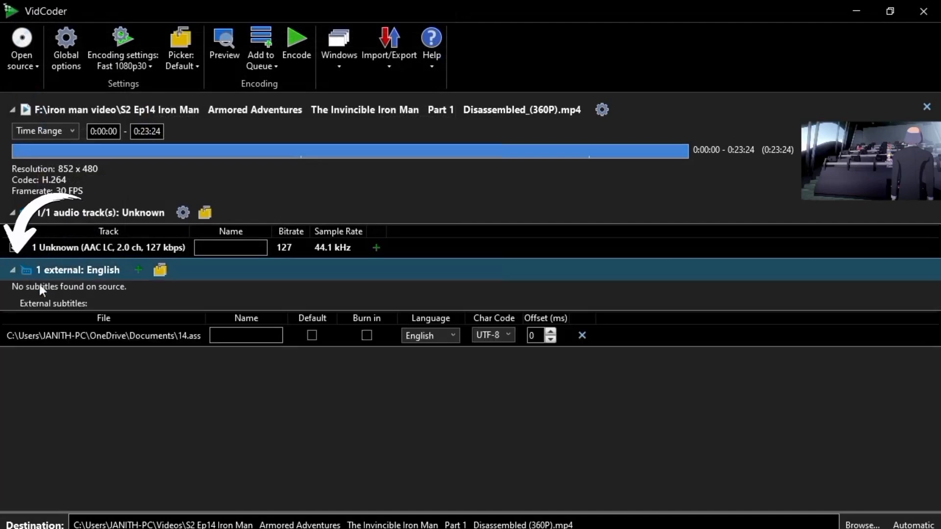
pyautogui.click(366, 336)
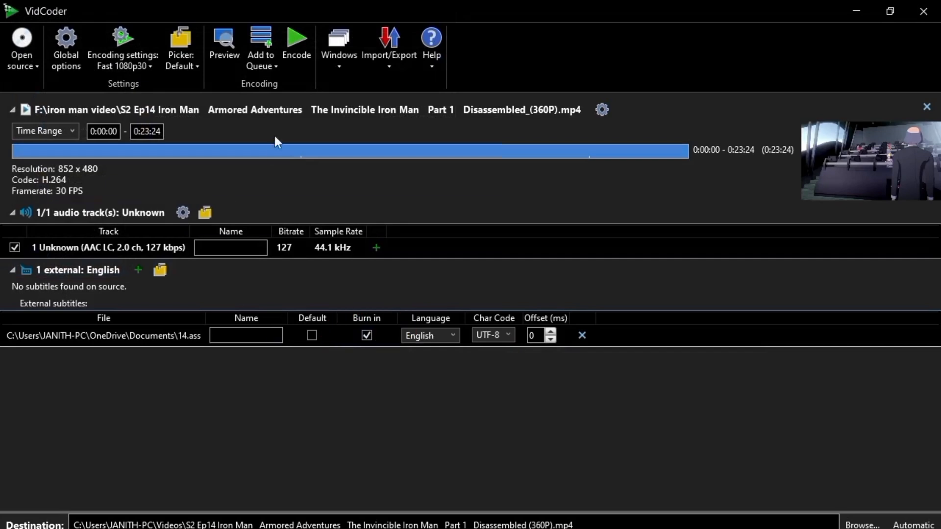
# - Encode the video with the Fast 1080p30 preset, and shrink and reposition the program window
pyautogui.click(148, 64)
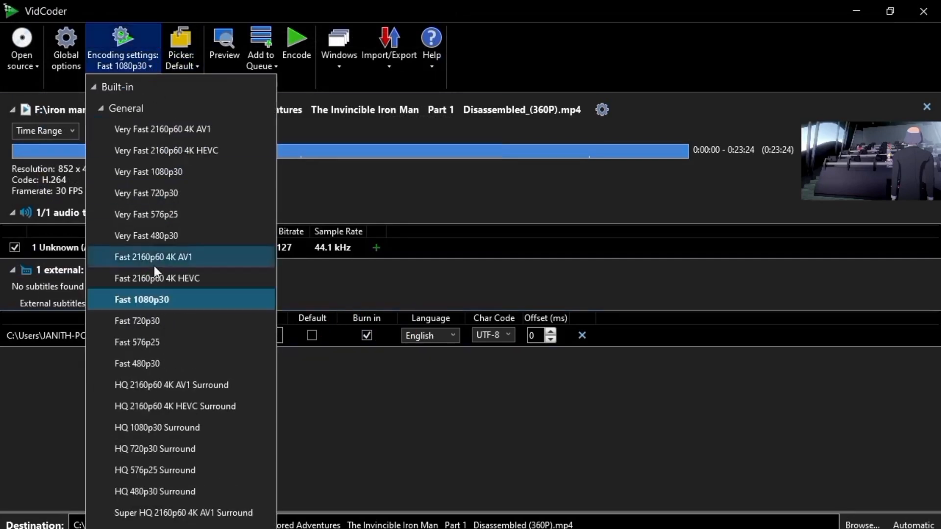
pyautogui.click(151, 298)
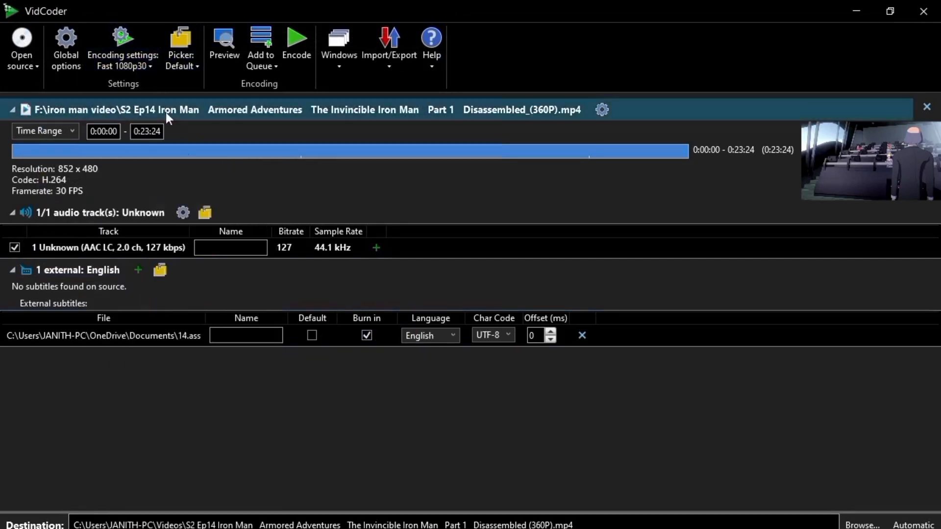
pyautogui.click(298, 44)
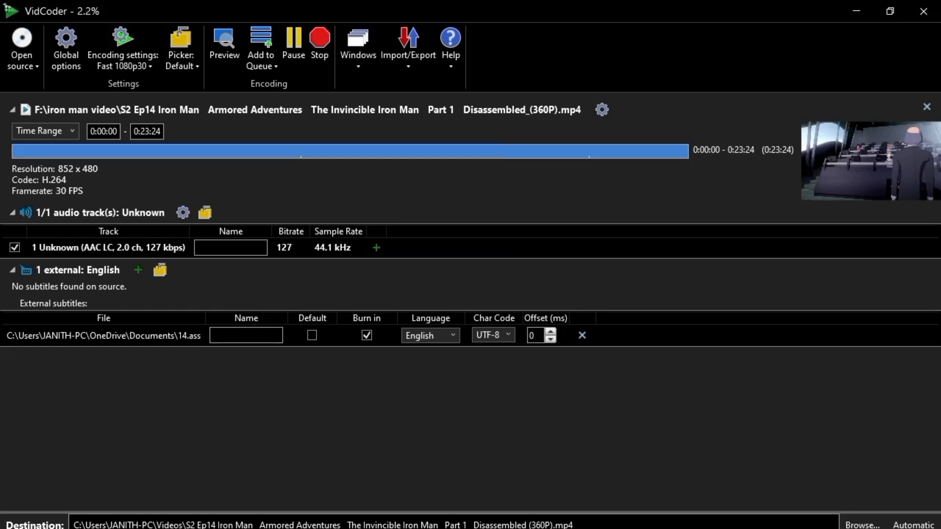
pyautogui.click(906, 14)
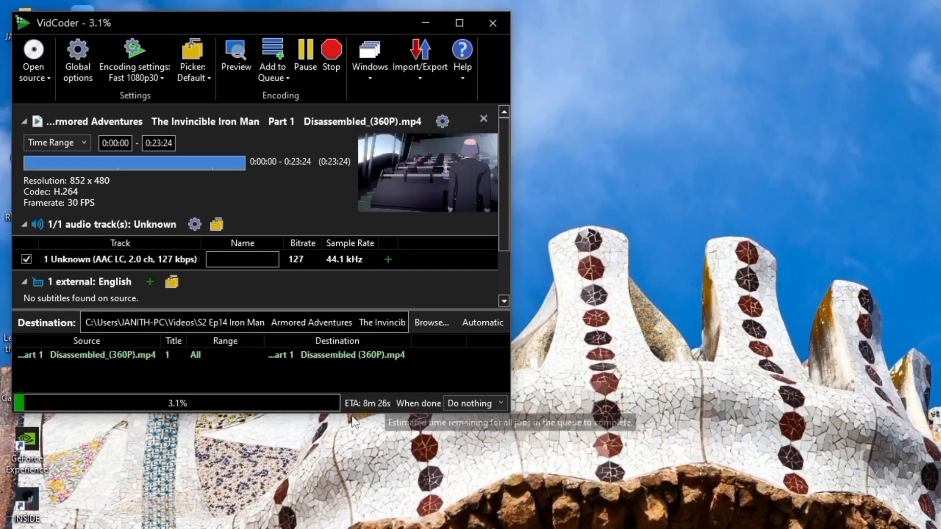
pyautogui.moveTo(180, 20); pyautogui.dragTo(590, 24)
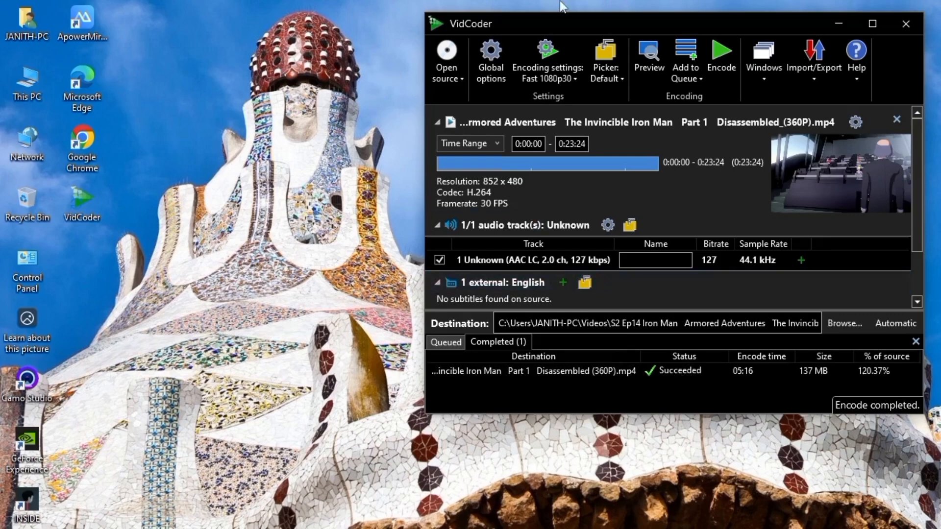
# - Close VidCoder once encoding is done, refresh the desktop and open the Videos folder in This PC
pyautogui.click(911, 24)
pyautogui.rightClick(582, 107)
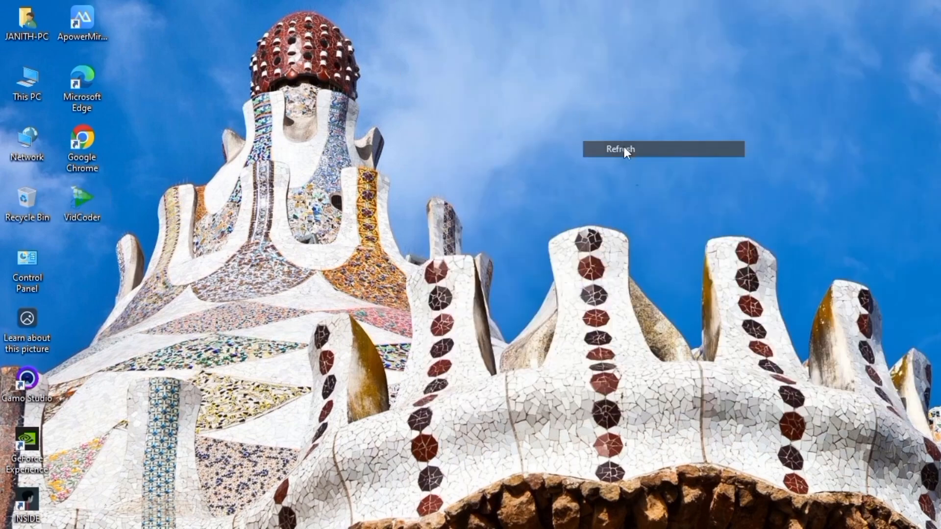
pyautogui.rightClick(37, 90)
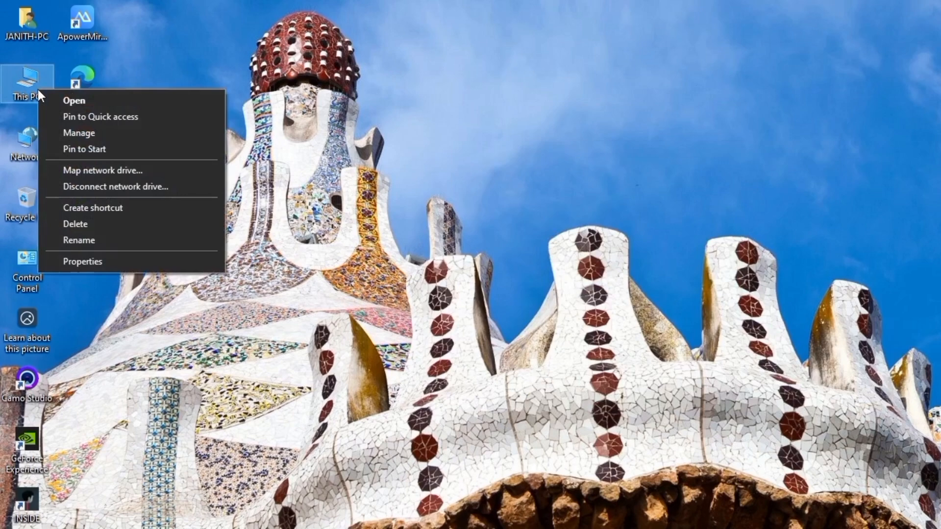
pyautogui.click(65, 101)
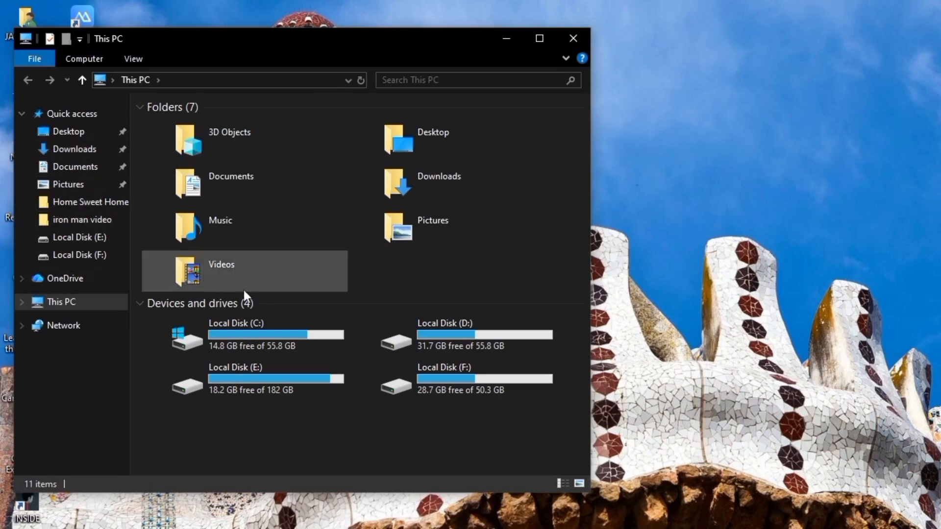
pyautogui.doubleClick(225, 267)
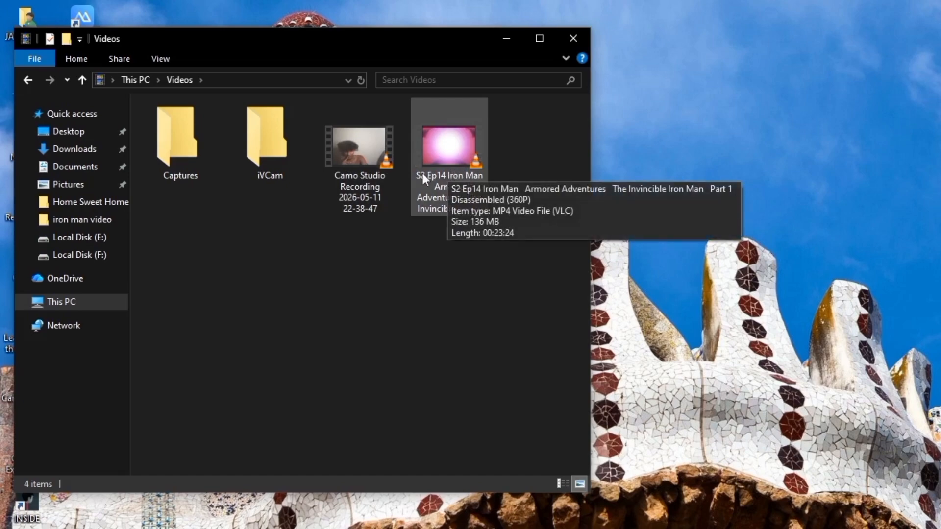
# - Play the encoded S2 Ep14 video in VLC media player, and restore, move and enlarge the player window
pyautogui.click(442, 172)
pyautogui.rightClick(442, 173)
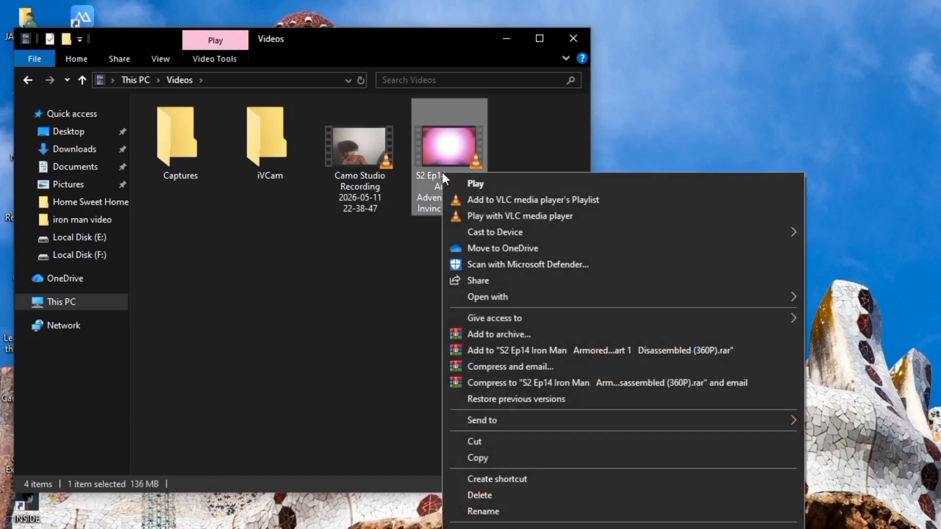
pyautogui.click(473, 184)
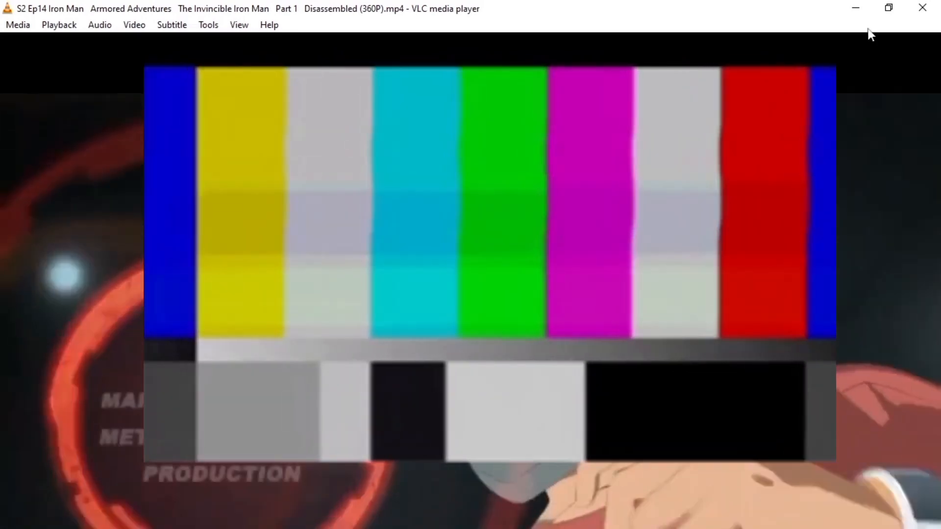
pyautogui.click(878, 11)
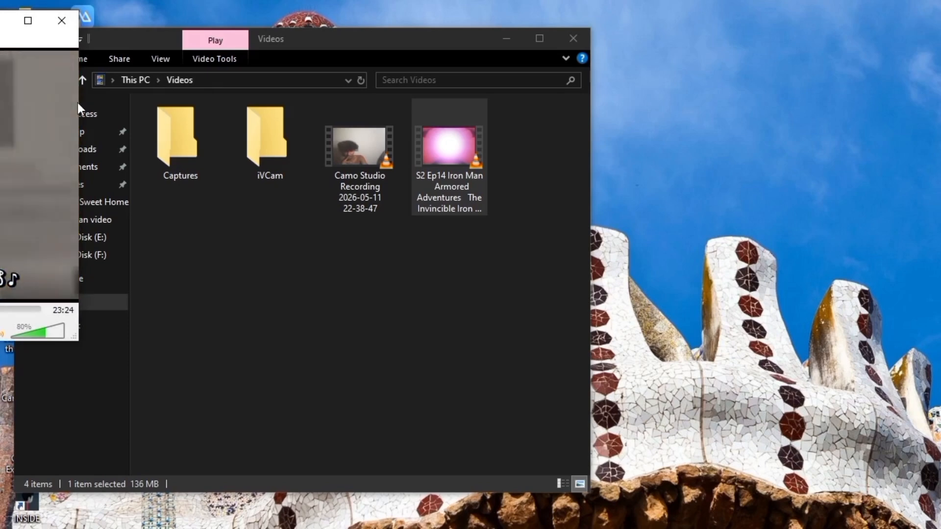
pyautogui.moveTo(79, 101); pyautogui.dragTo(326, 98)
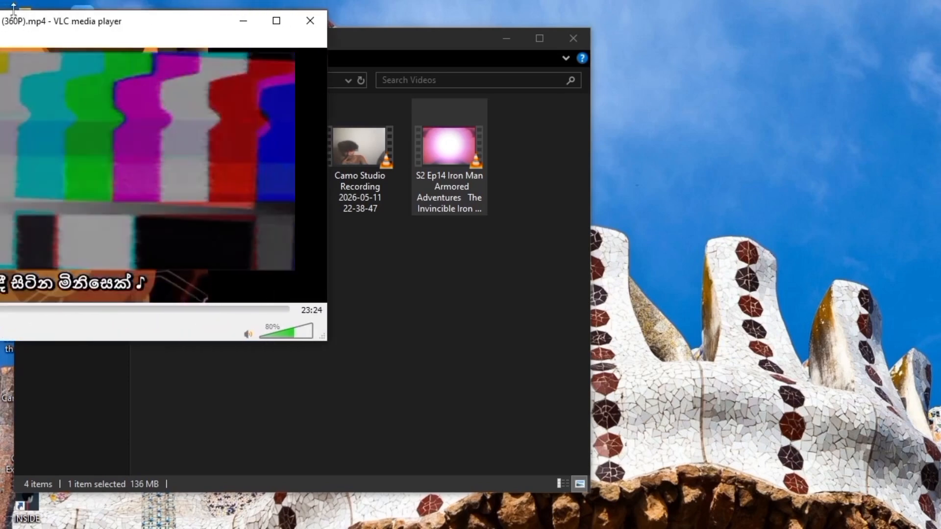
pyautogui.moveTo(27, 27); pyautogui.dragTo(481, 52)
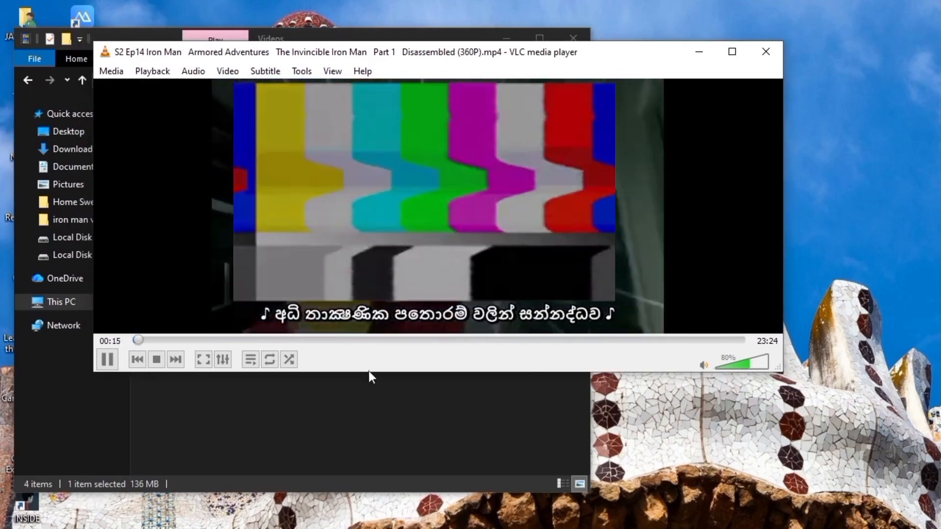
pyautogui.moveTo(372, 372); pyautogui.dragTo(377, 446)
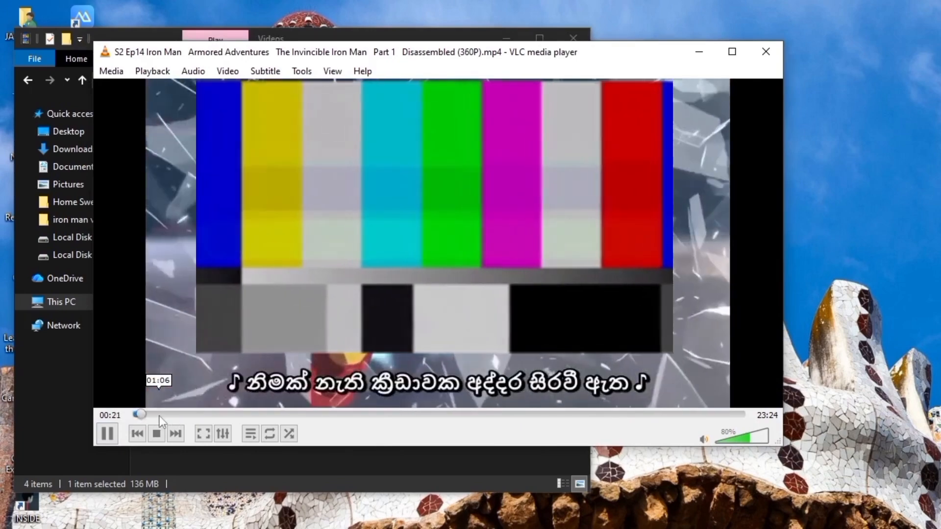
# - Check the burned-in Sinhala subtitles at several points between about one and eight minutes, and close the player
pyautogui.click(158, 416)
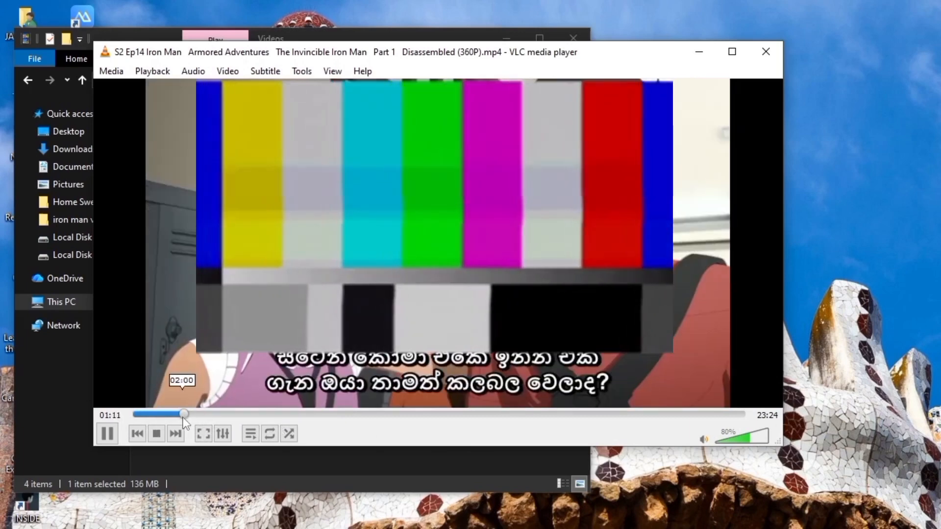
pyautogui.click(184, 414)
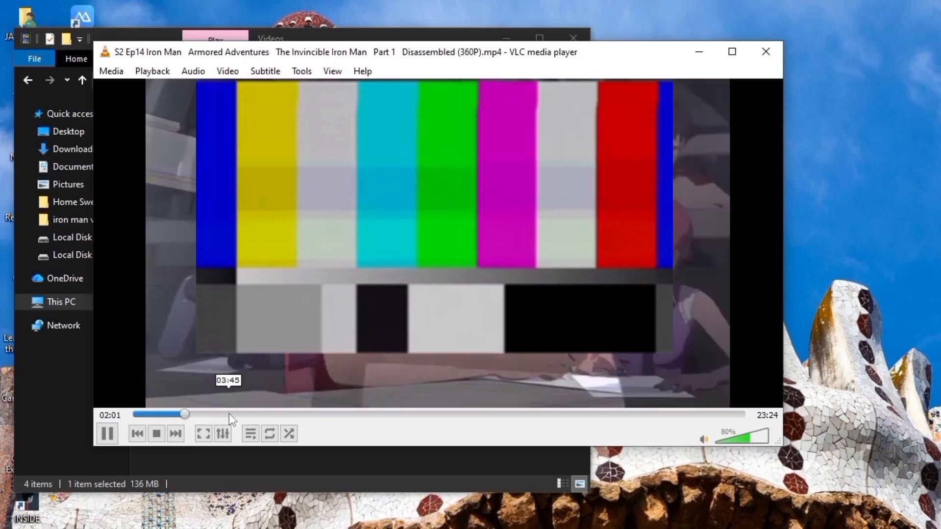
pyautogui.click(229, 414)
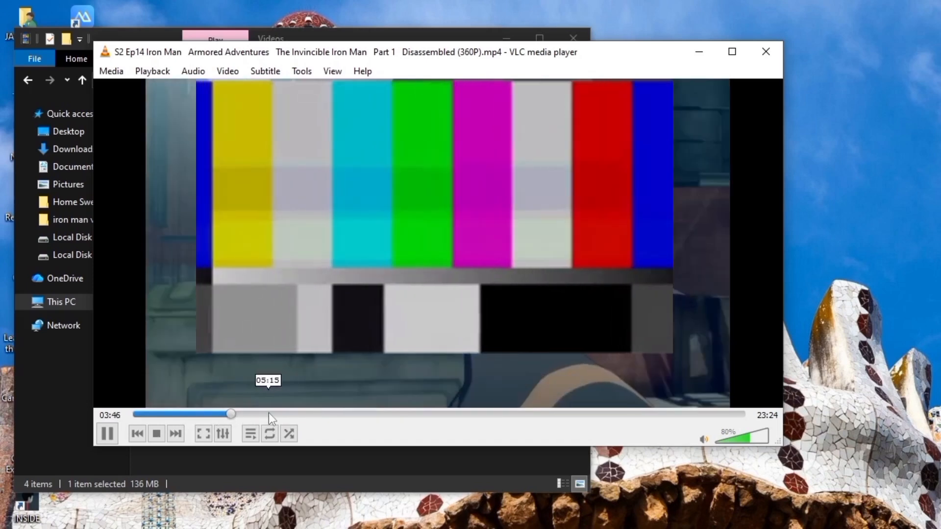
pyautogui.click(277, 414)
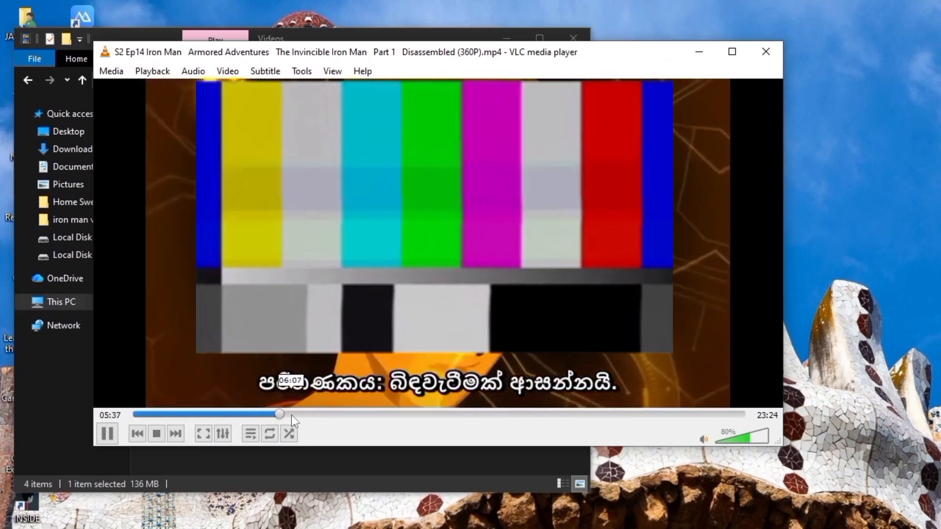
pyautogui.click(296, 416)
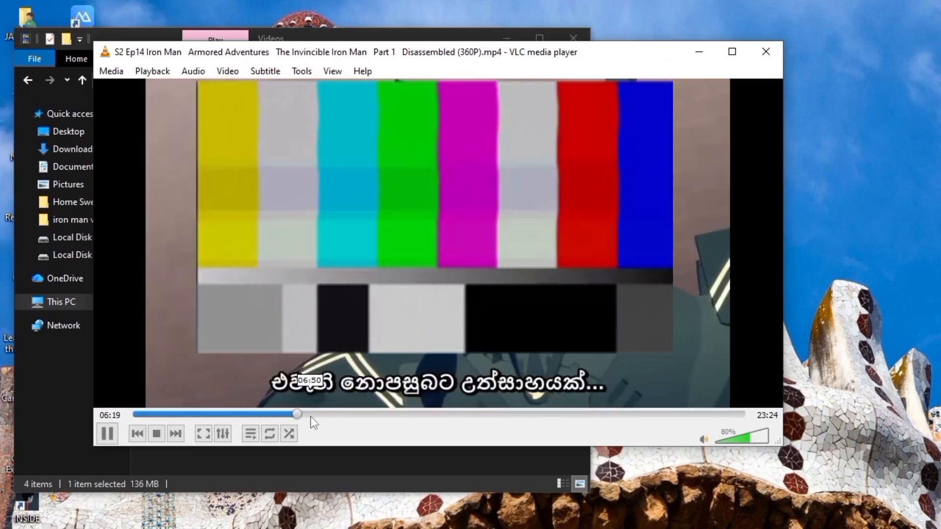
pyautogui.click(310, 416)
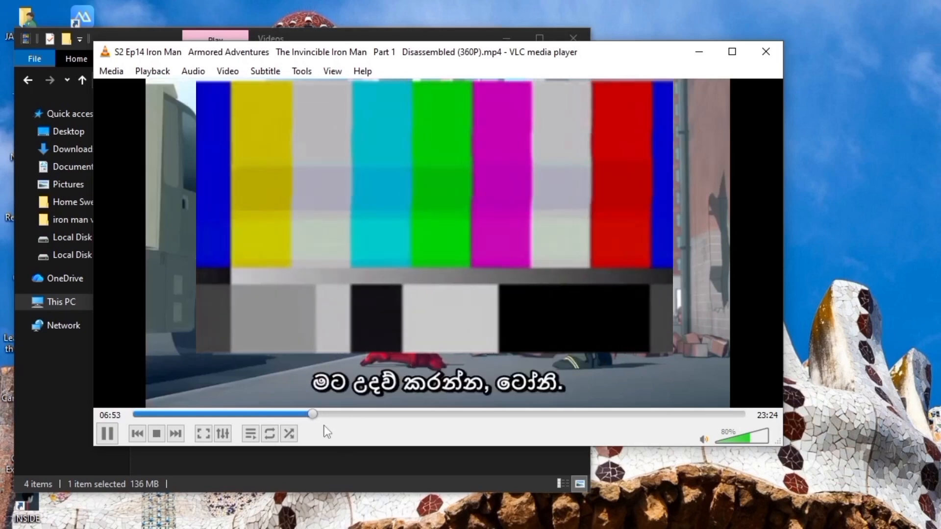
pyautogui.click(342, 415)
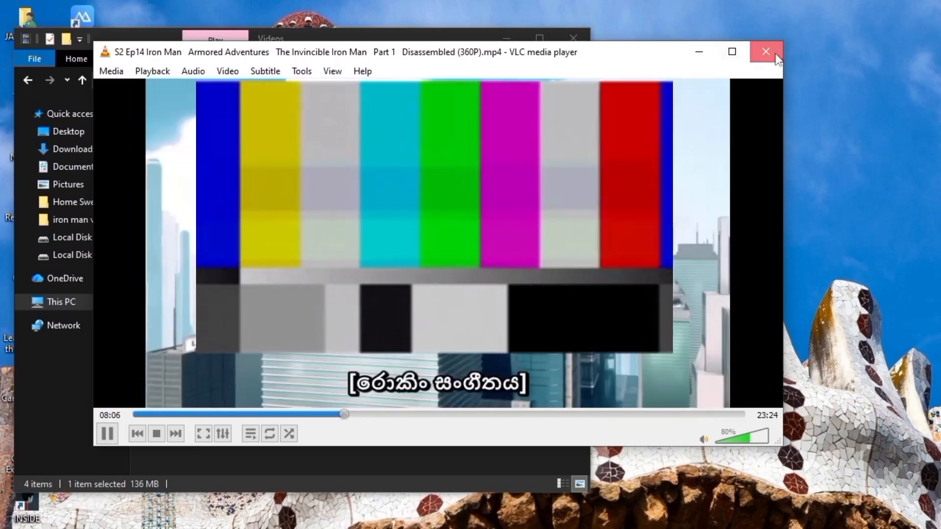
pyautogui.click(776, 55)
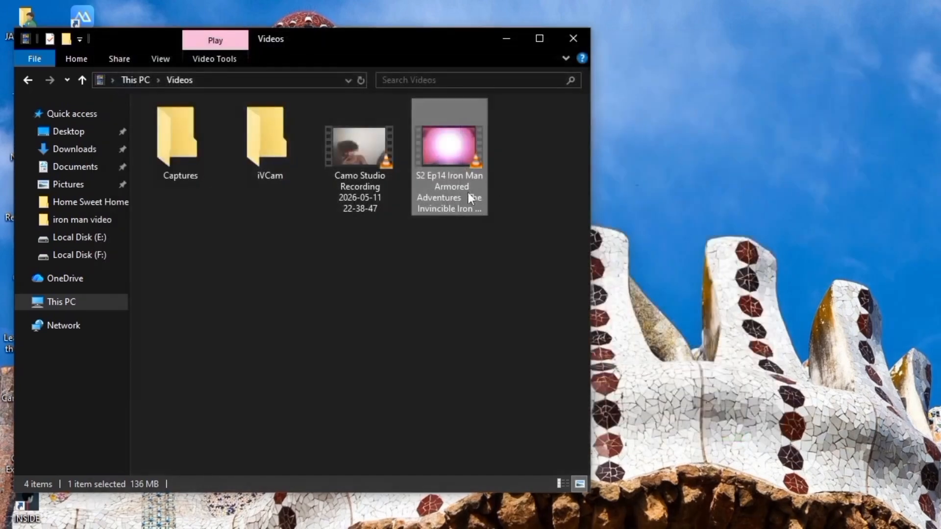